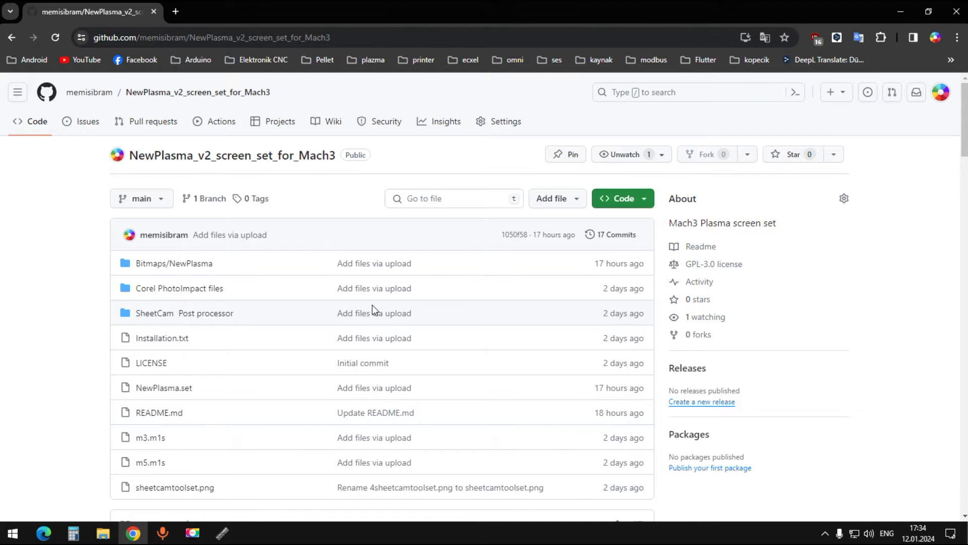
Download the NewPlasma_v2_screen_set_for_Mach3 repository as a ZIP file and open the archive on the desktop
scroll(372, 305, "down", 2)
scroll(373, 305, "up", 2)
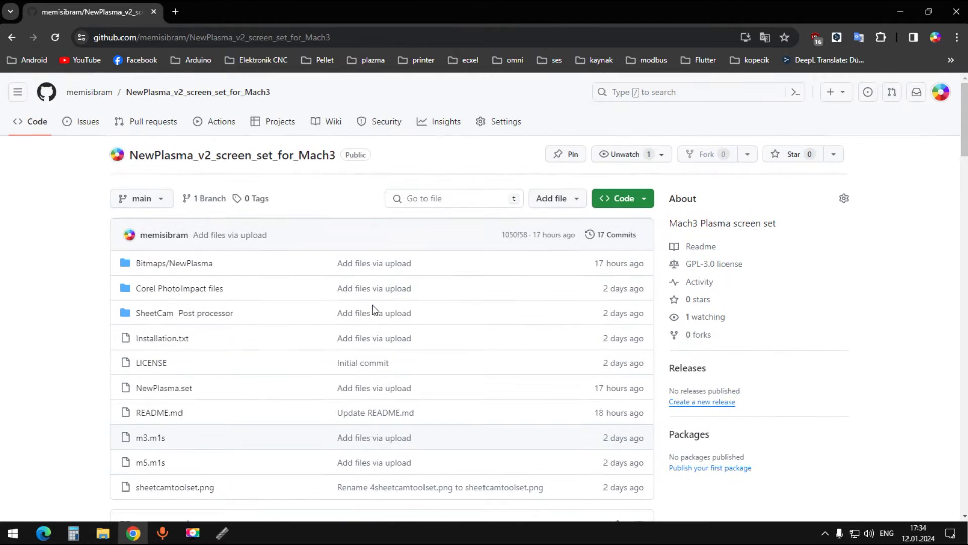
left_click(644, 199)
left_click(467, 392)
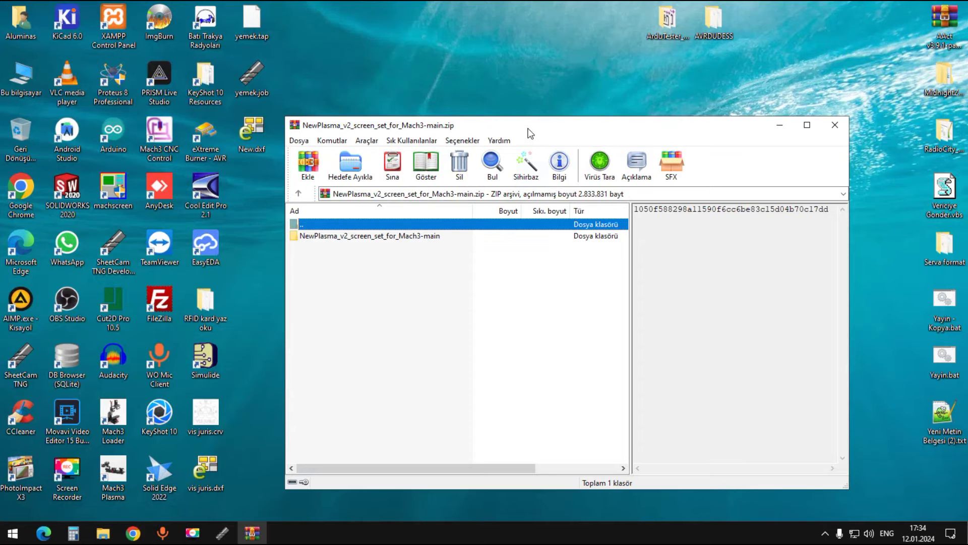
left_click_drag(530, 133, 611, 113)
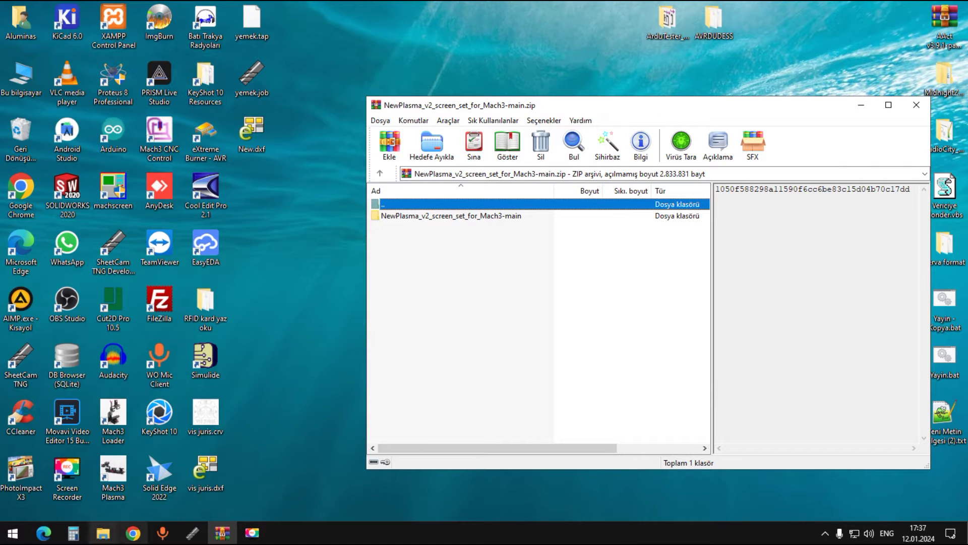
Open the C:\Mach3 folder in File Explorer and place the WinRAR archive window beside its file list
left_click(103, 533)
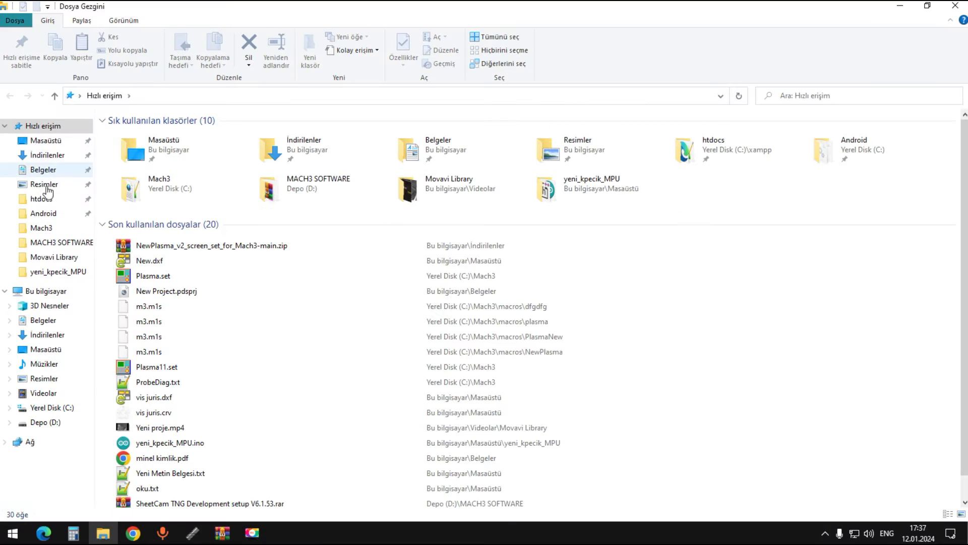
left_click(43, 228)
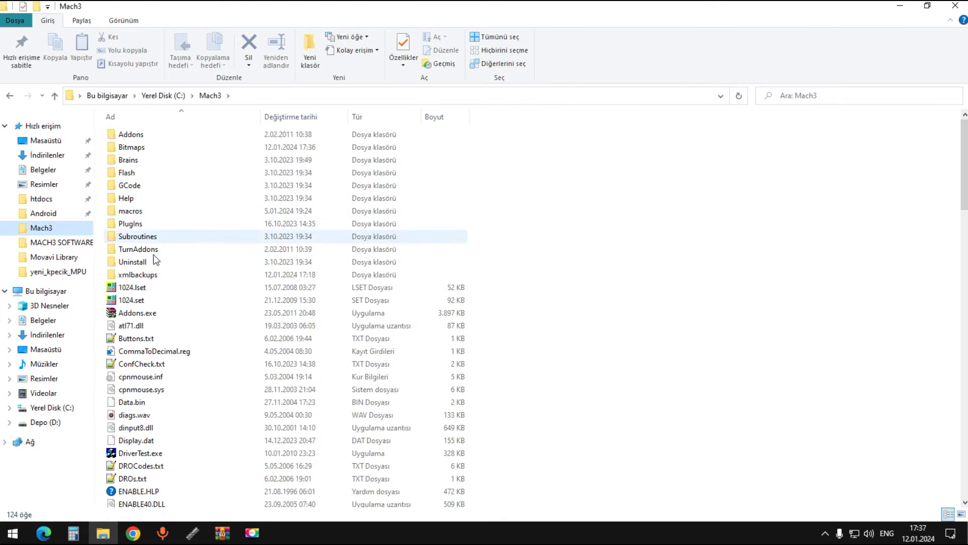
scroll(150, 266, "down", 2)
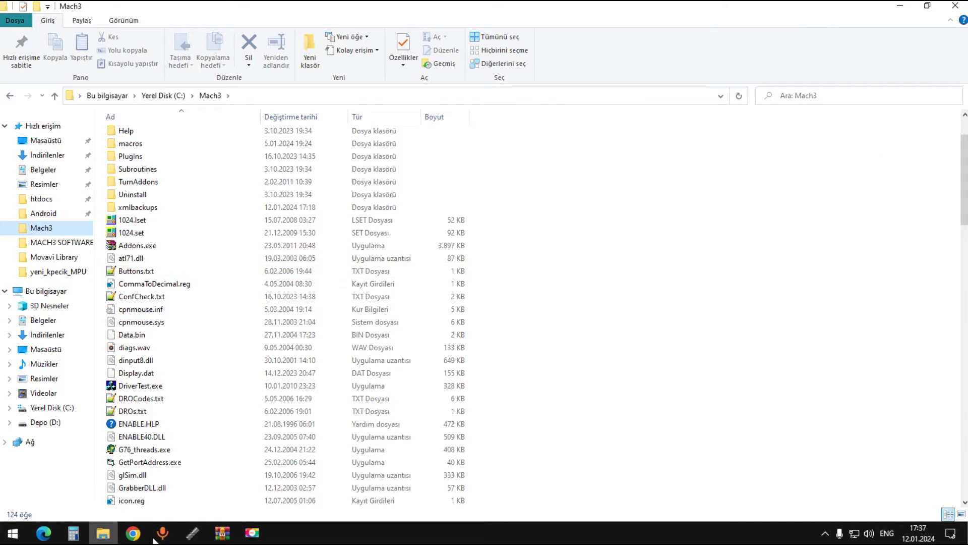
left_click(222, 534)
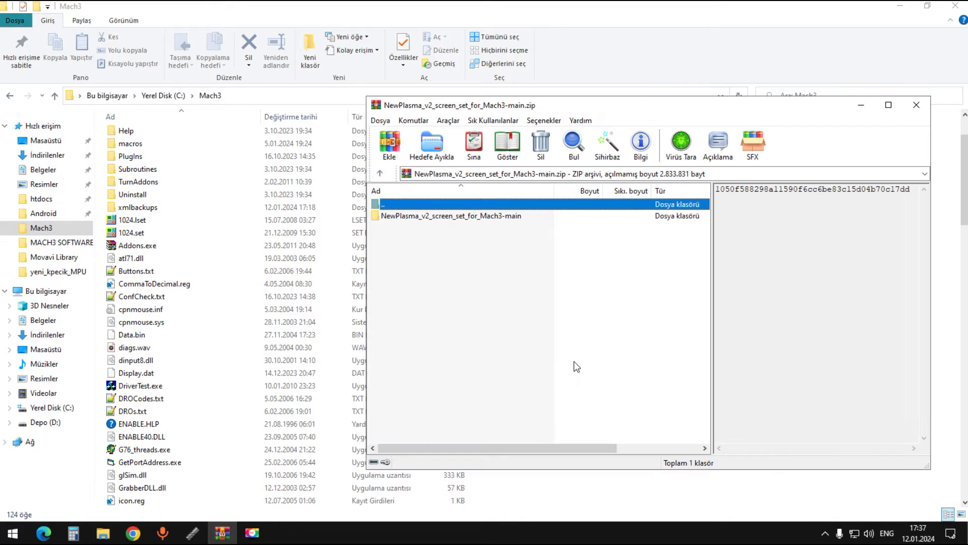
left_click_drag(591, 114, 925, 144)
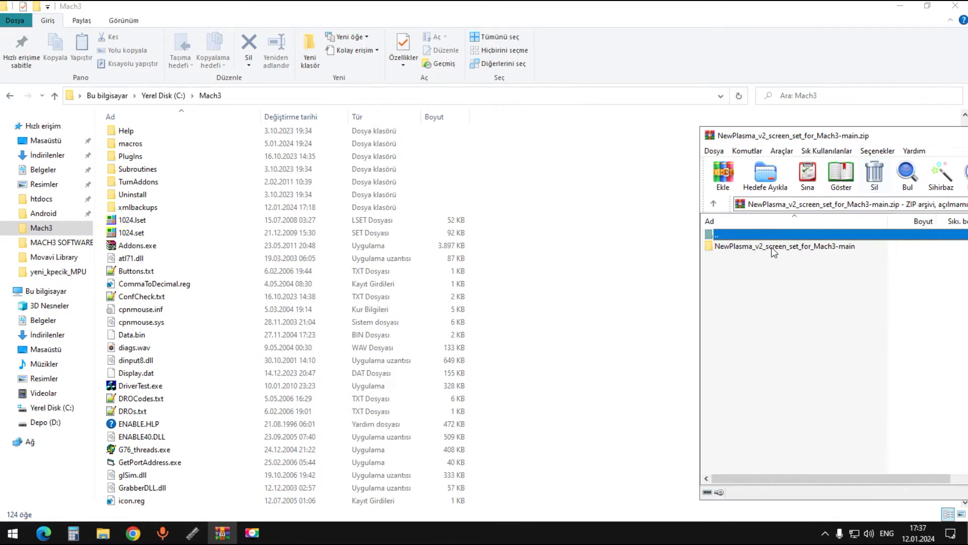
Extract NewPlasma.set from the archive's NewPlasma_v2_screen_set_for_Mach3-main folder into C:\Mach3
left_click(767, 247)
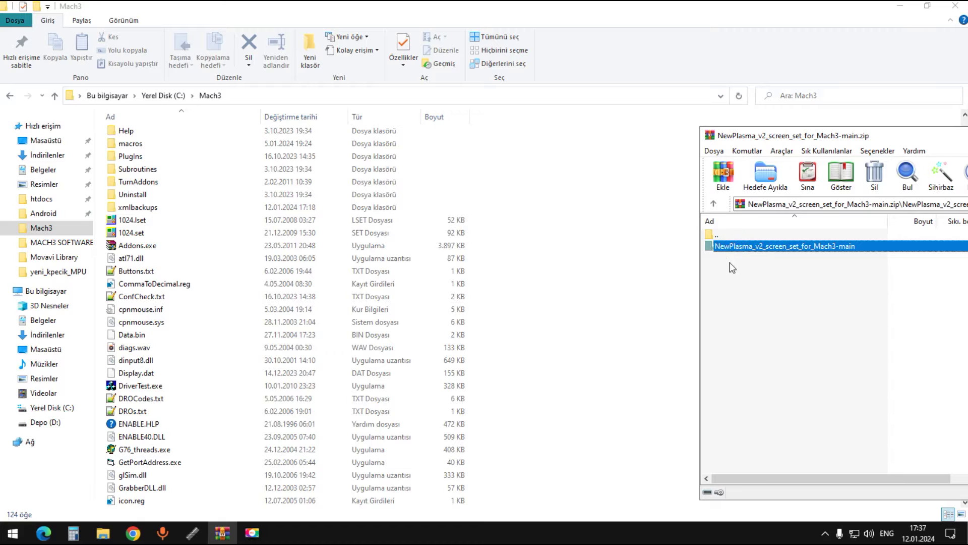
key("Return")
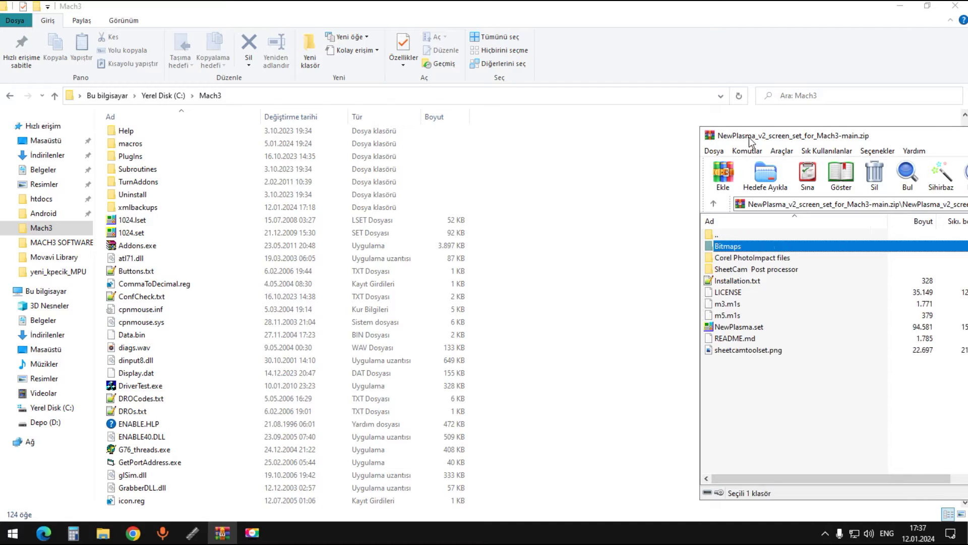
left_click_drag(750, 137, 743, 124)
left_click(704, 315)
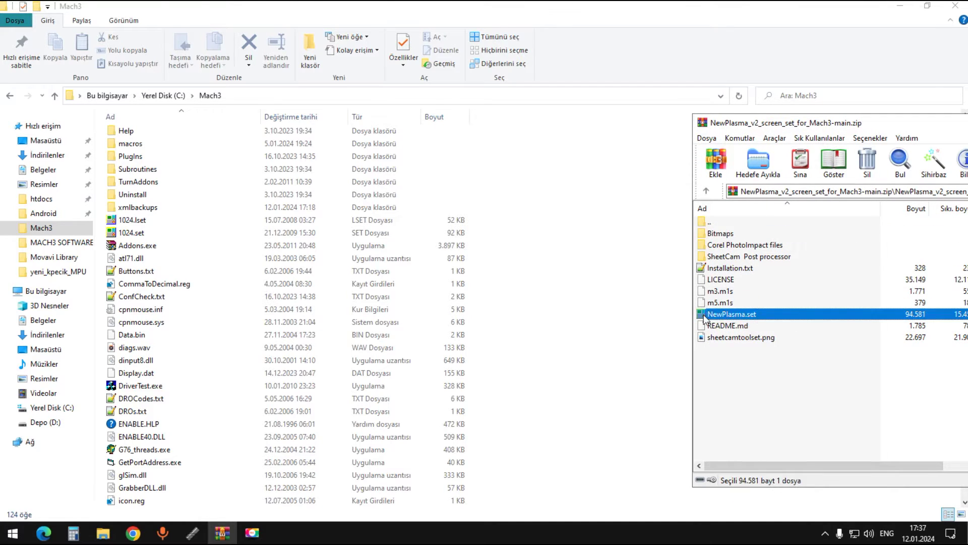
left_click_drag(730, 317, 640, 324)
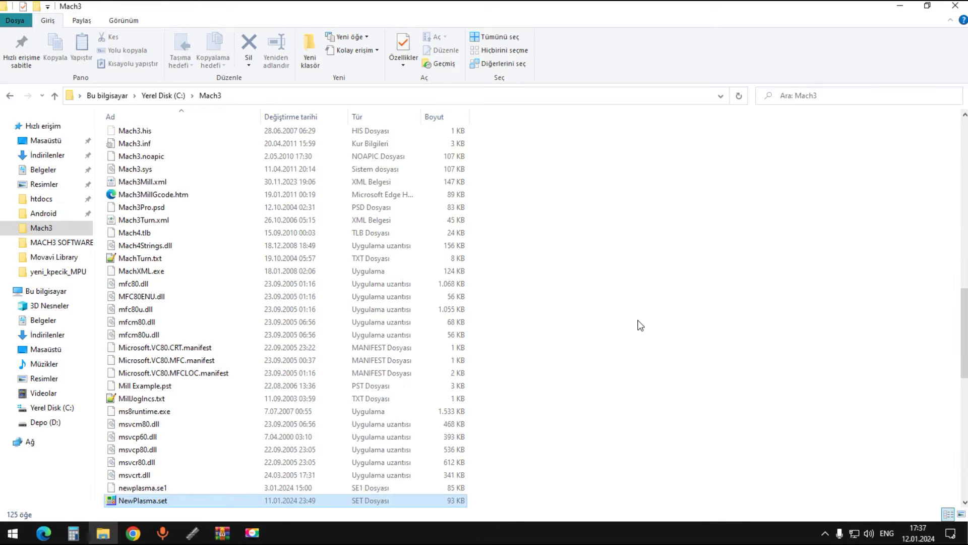
Extract the NewPlasma folder from the archive's Bitmaps folder into C:\Mach3\Bitmaps
scroll(222, 195, "up", 12)
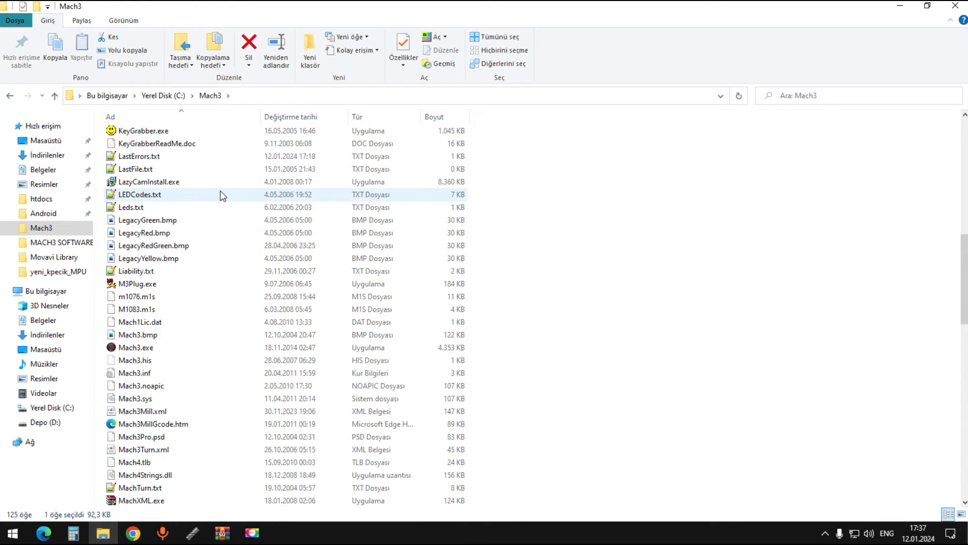
scroll(222, 196, "up", 8)
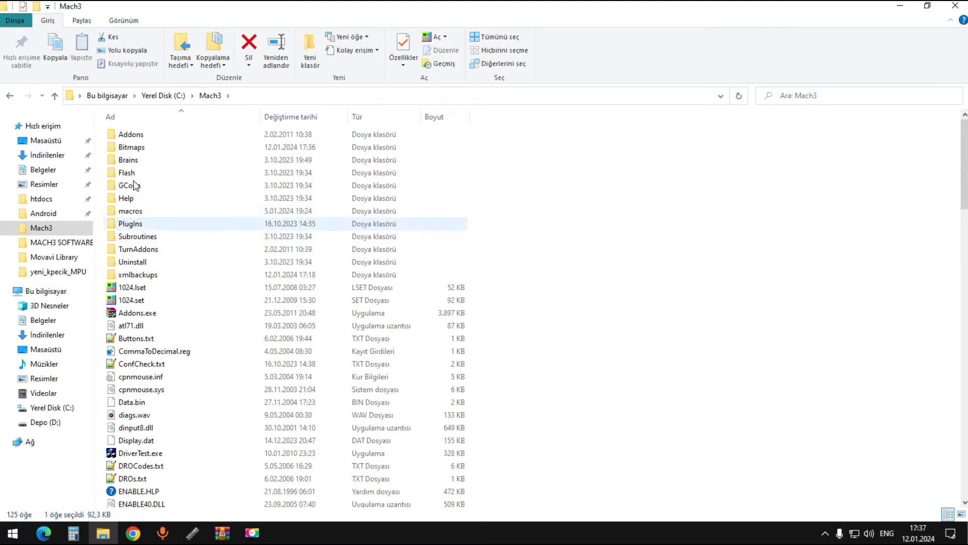
double_click(137, 147)
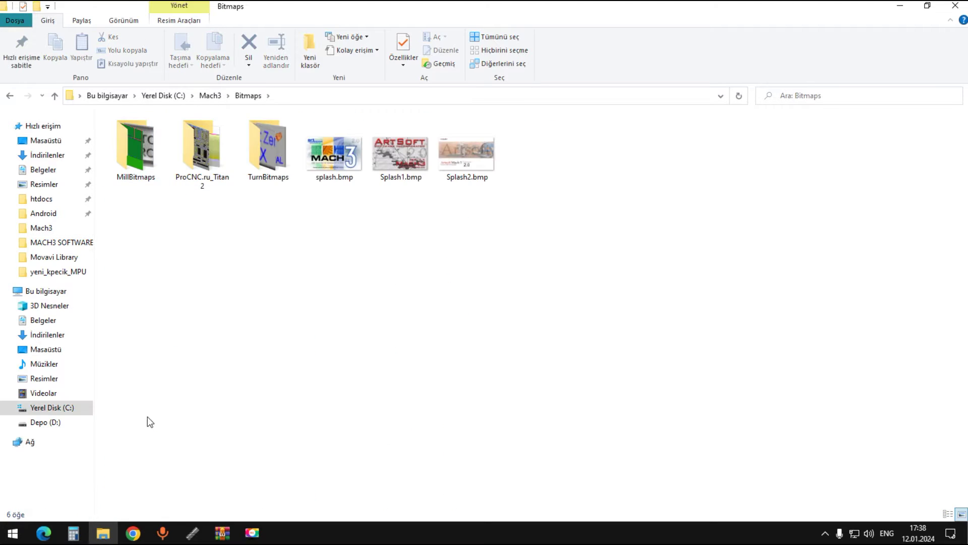
left_click(222, 532)
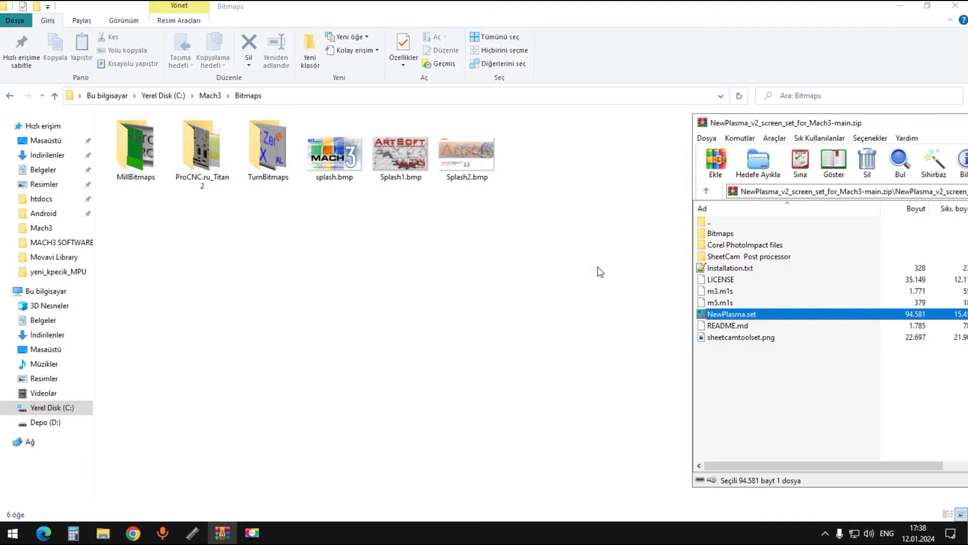
left_click(720, 234)
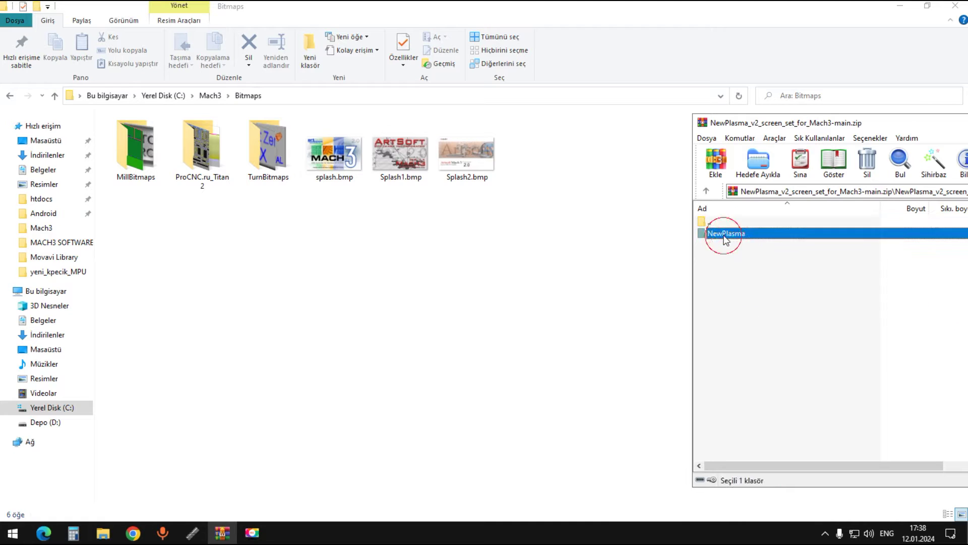
double_click(719, 233)
left_click(707, 191)
left_click(718, 235)
left_click_drag(719, 235, 559, 298)
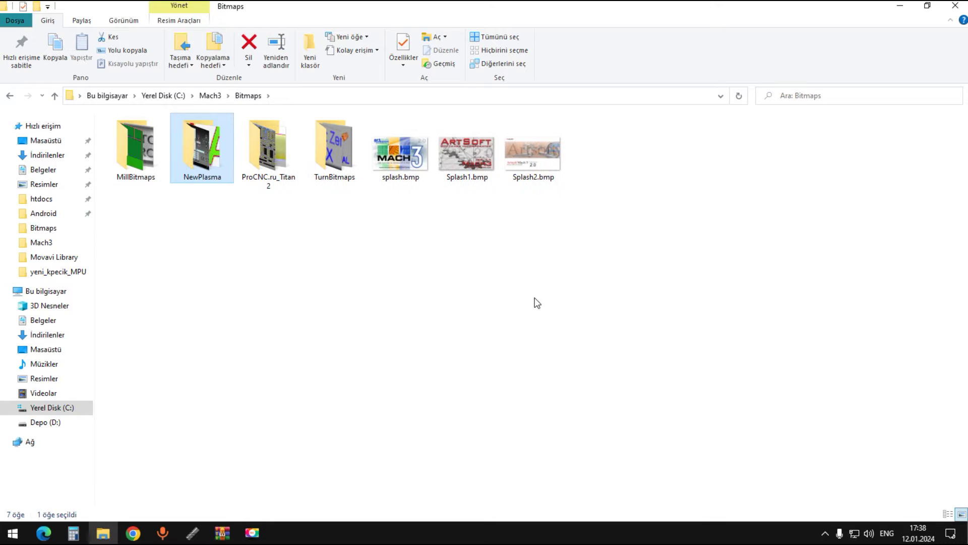
Return File Explorer to the Mach3 folder and launch Mach3 Plasma from the desktop
left_click(212, 95)
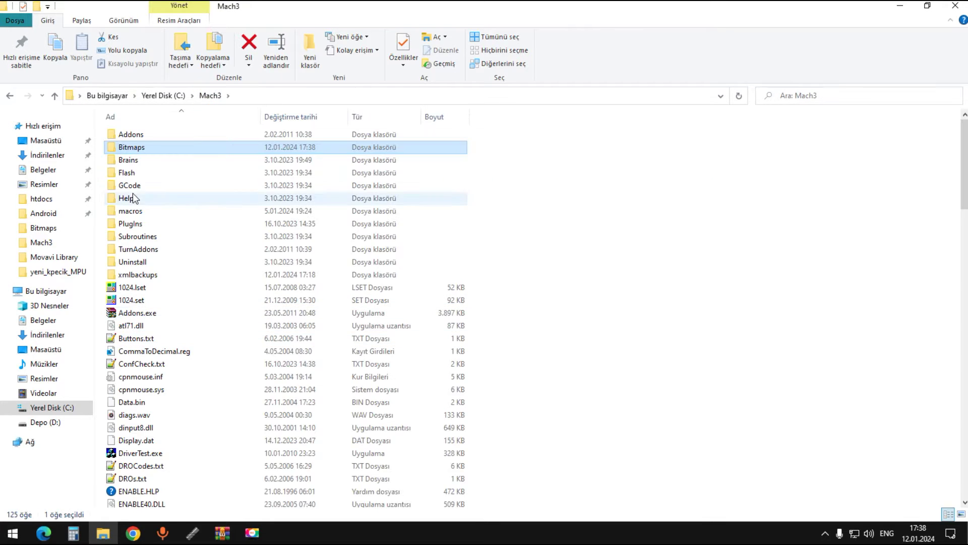
left_click(103, 536)
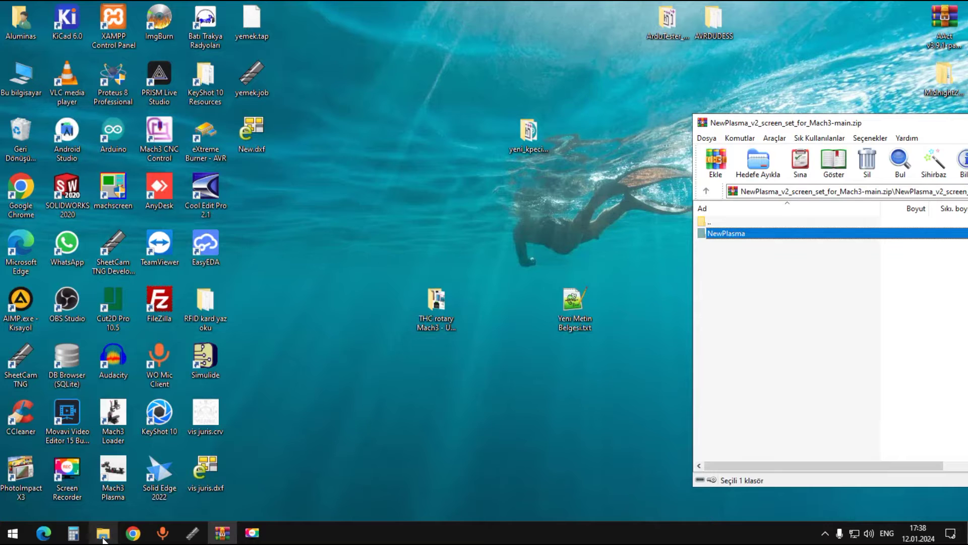
left_click(111, 476)
double_click(112, 475)
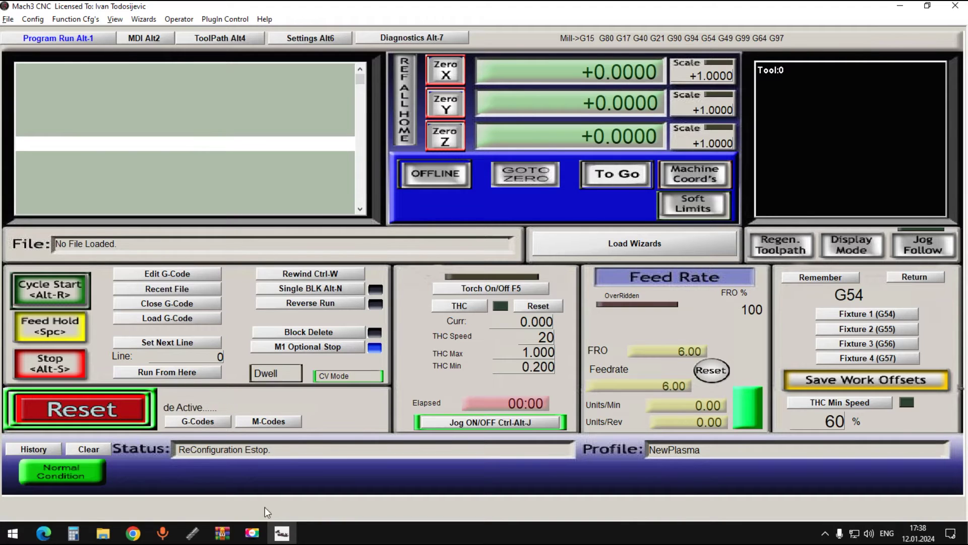
Open C:\Mach3\macros in File Explorer and compare its NewPlasma folder with the active profile name in Mach3
left_click(103, 533)
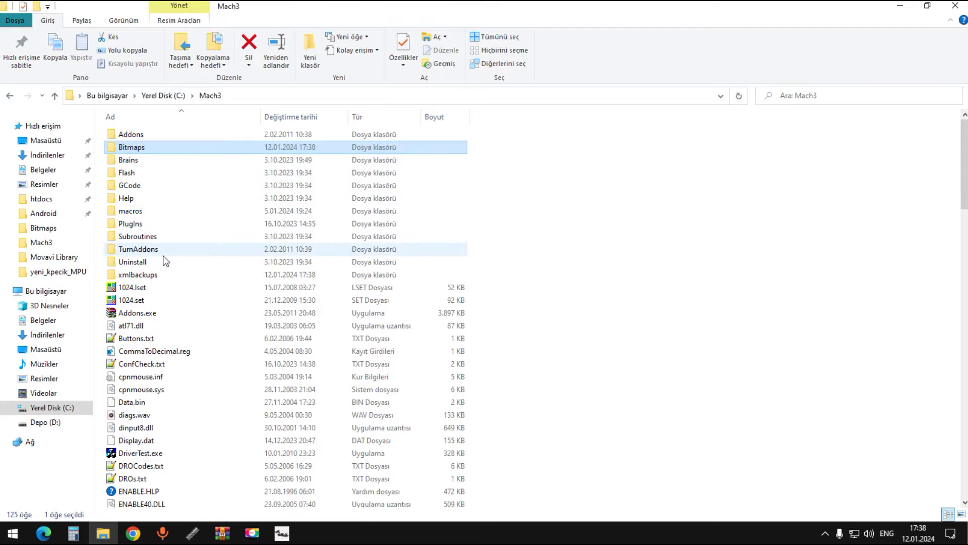
double_click(138, 214)
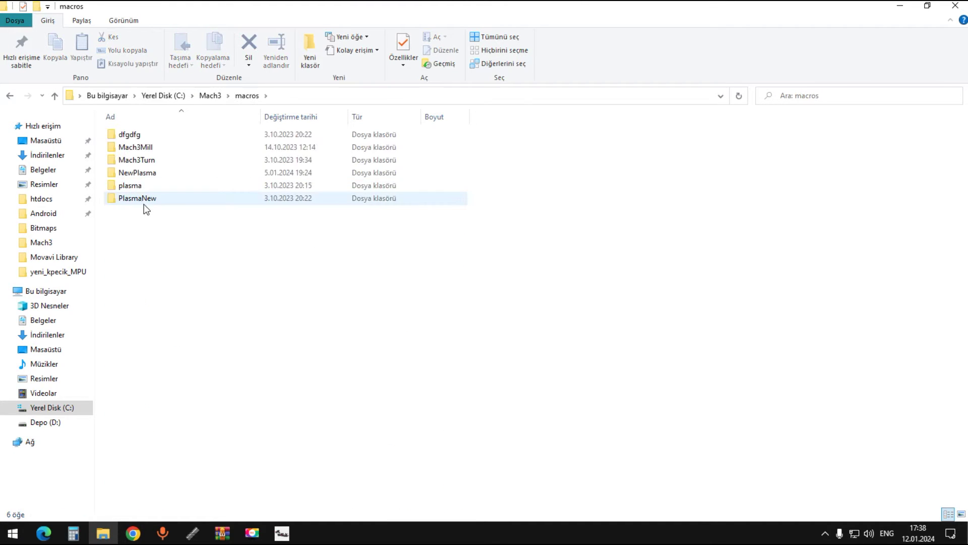
left_click(135, 176)
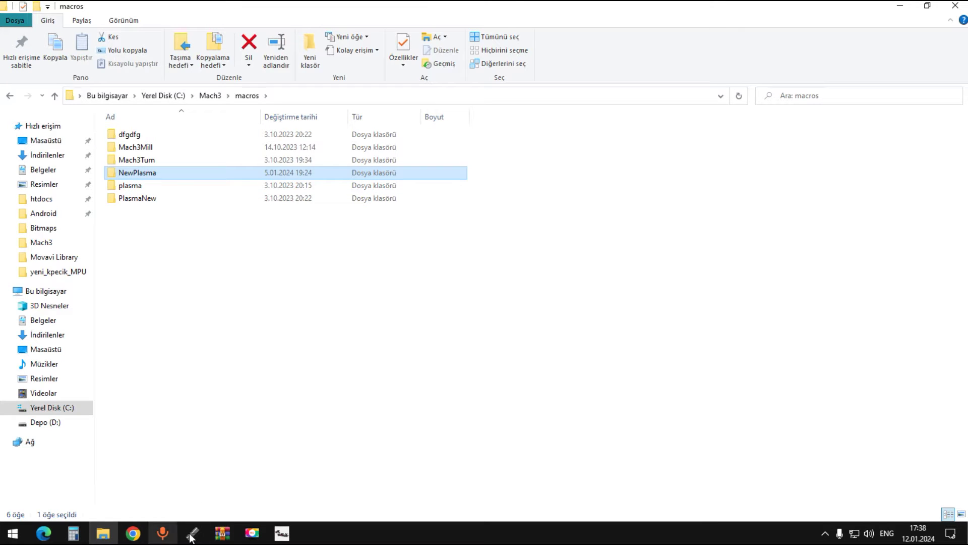
left_click(280, 533)
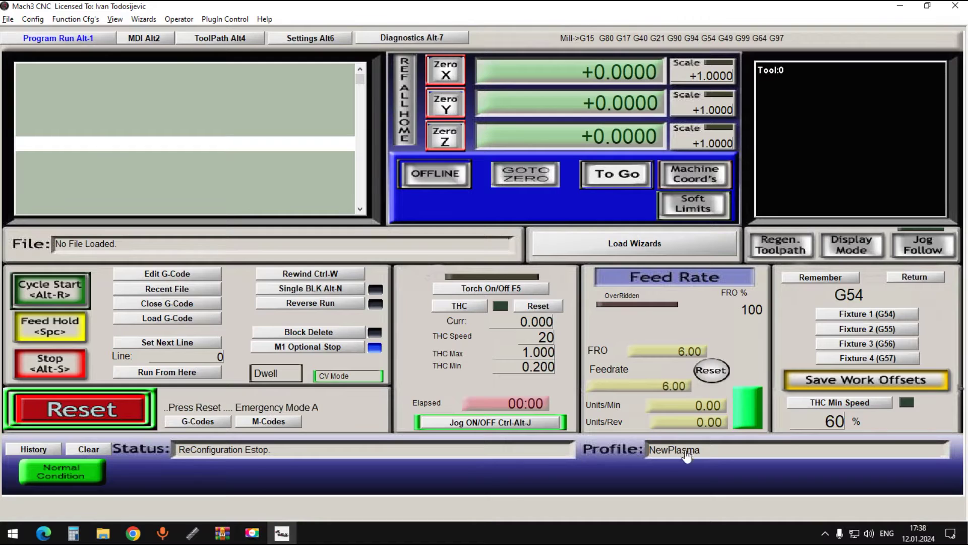
left_click(103, 533)
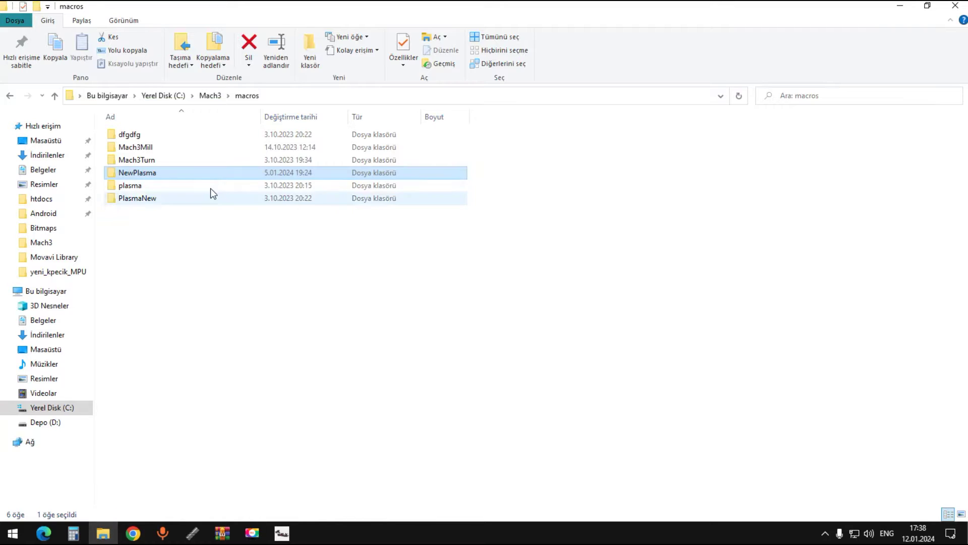
Extract m3.m1s and m5.m1s from the archive into C:\Mach3\macros\NewPlasma, replacing the existing files
double_click(144, 173)
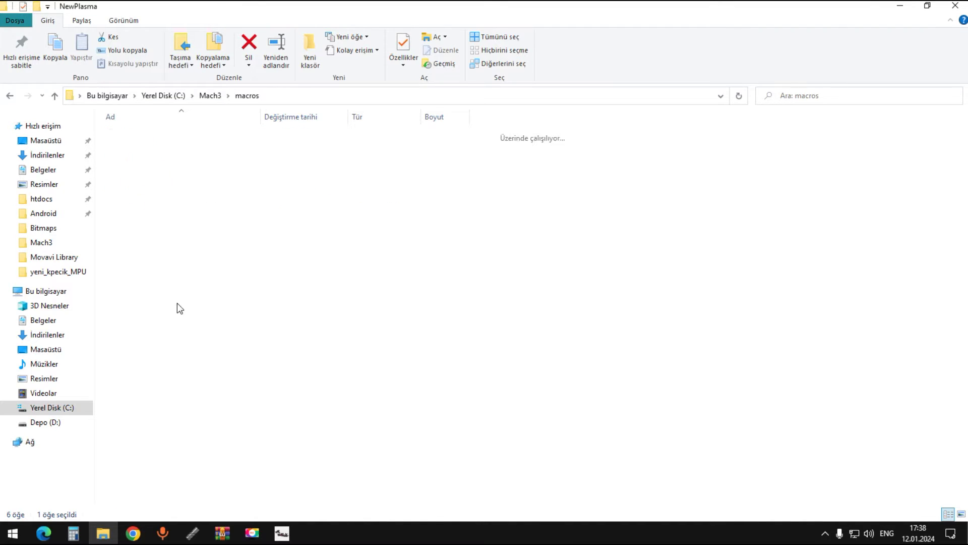
left_click(222, 533)
key("Return")
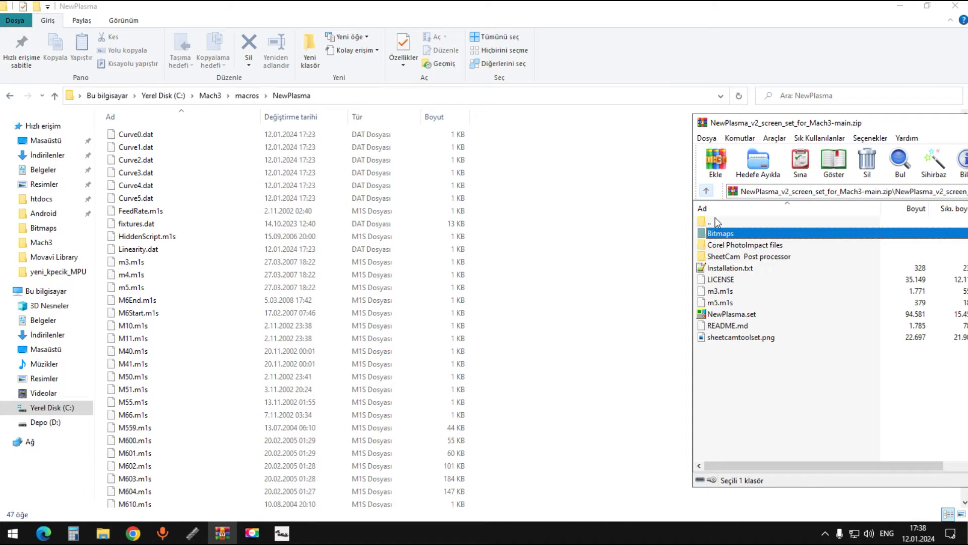
left_click_drag(753, 289, 724, 290)
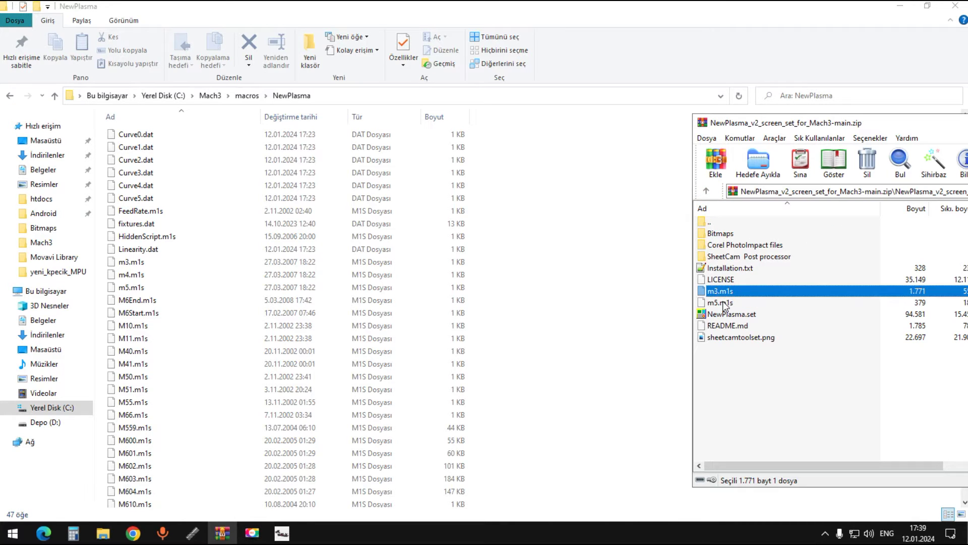
left_click(726, 303, "ctrl")
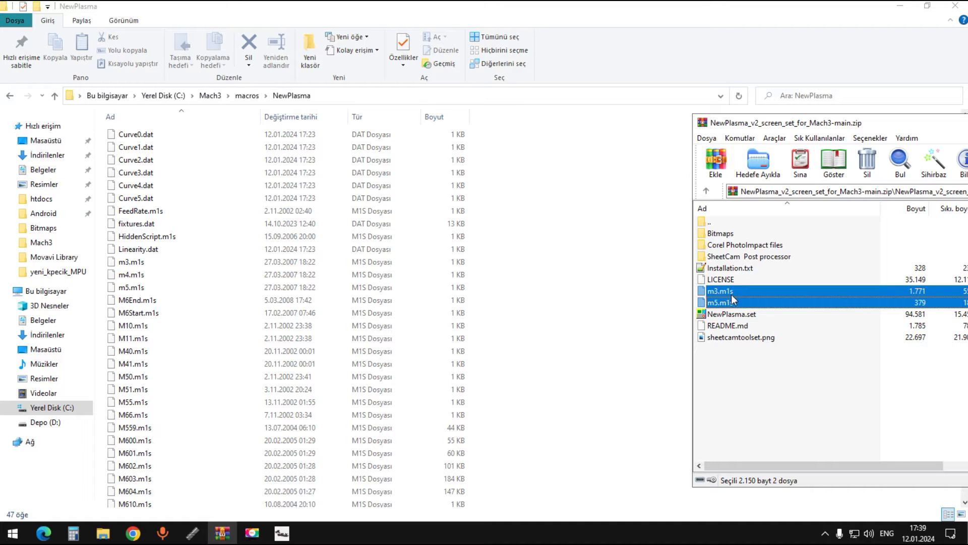
left_click_drag(724, 303, 530, 335)
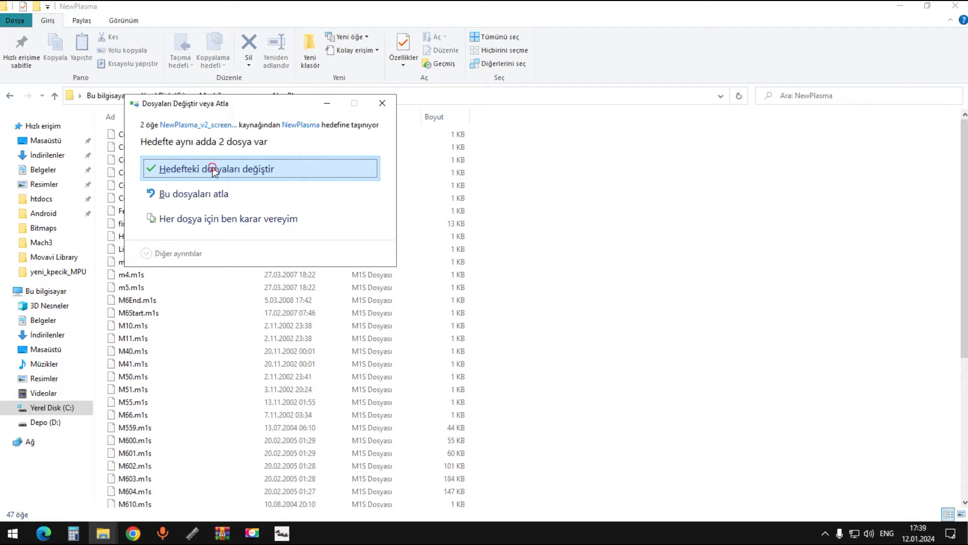
left_click(213, 169)
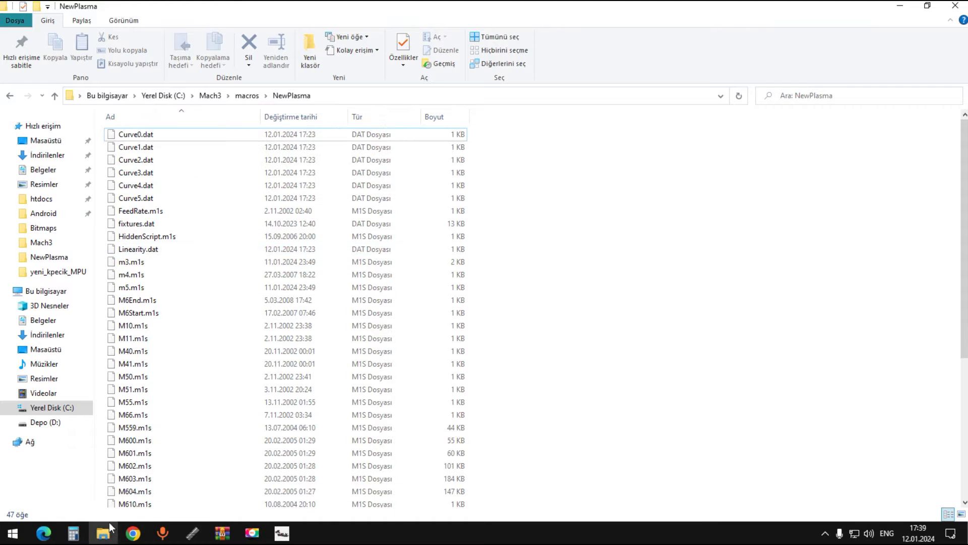
Switch to Mach3 and load NewPlasma.set from the Mach3 folder as the screen set
left_click(280, 533)
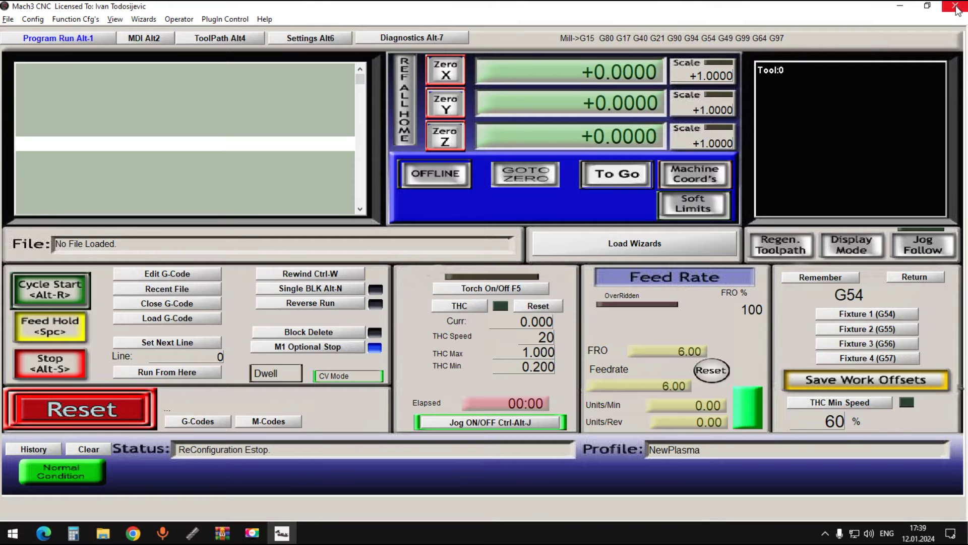
left_click(115, 19)
left_click(128, 33)
scroll(406, 242, "down", 2)
left_click(422, 277)
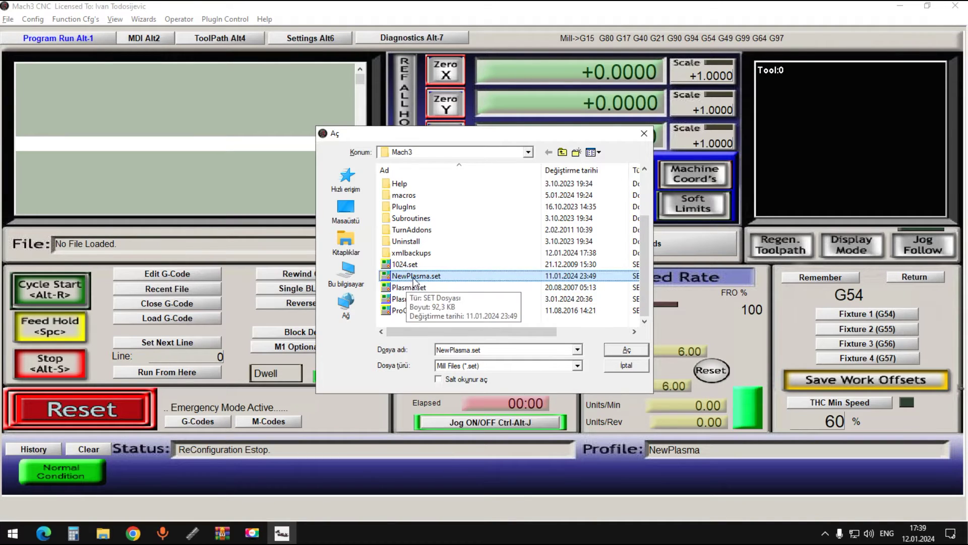
left_click(619, 351)
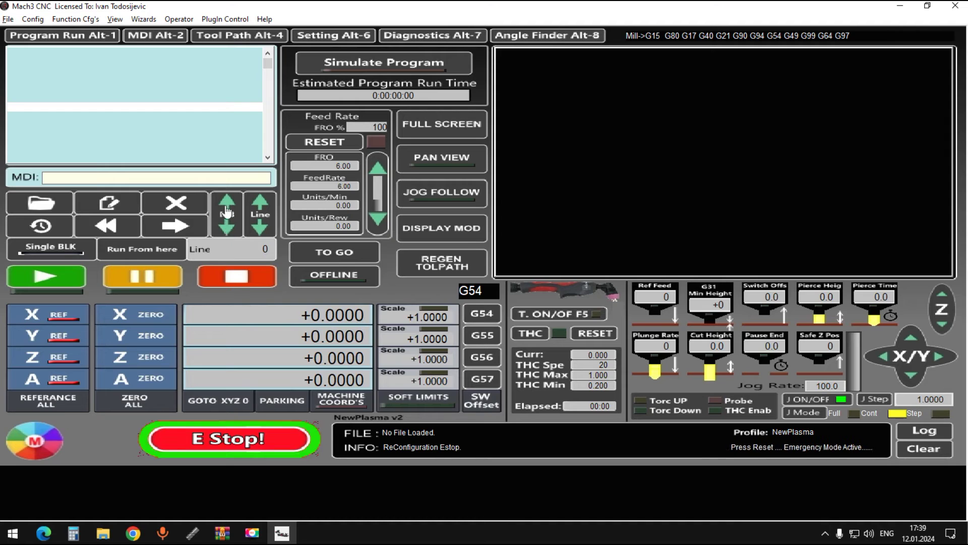
left_click(267, 65)
left_click_drag(267, 65, 272, 127)
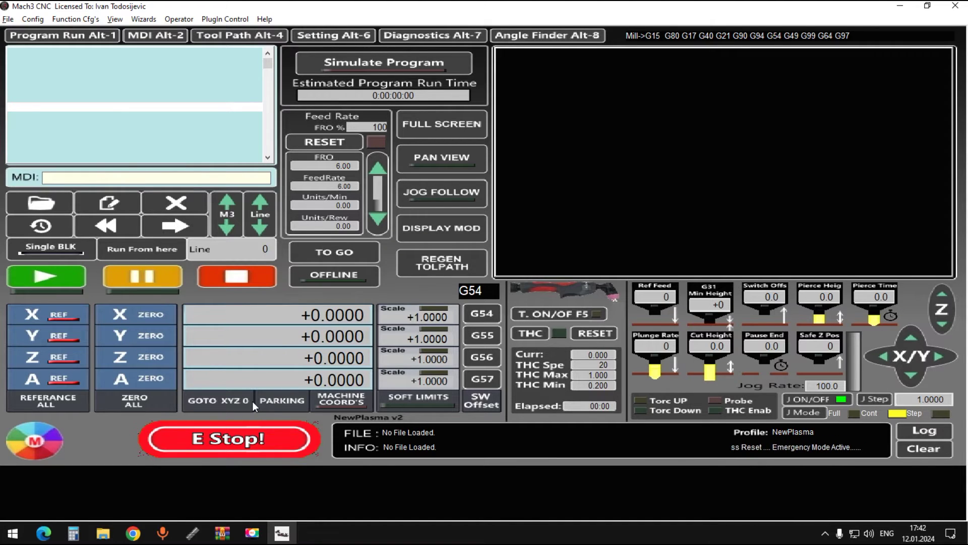
Switch to the NewPlasma v2 archive and open its SheetCam Post processor folder to view the post processor file
mouse_move(286, 536)
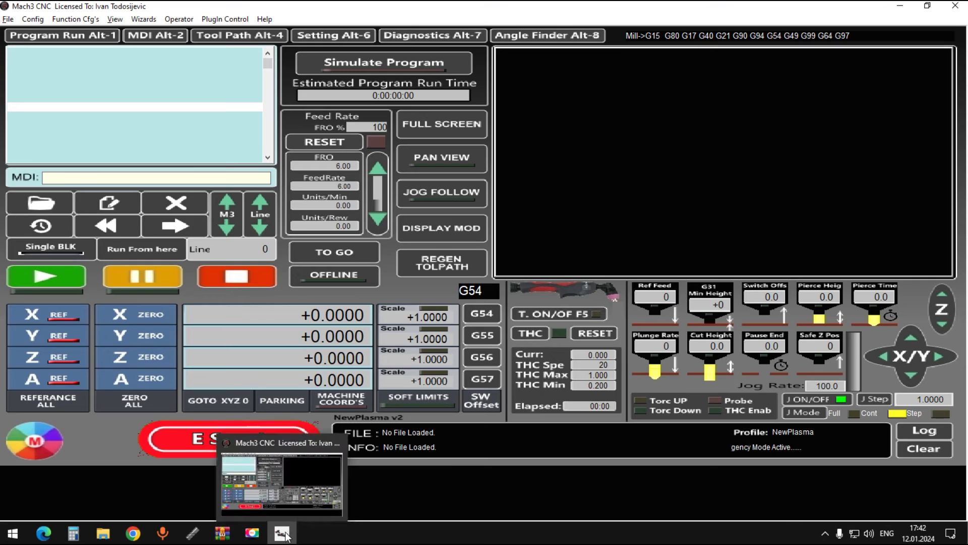
left_click(222, 533)
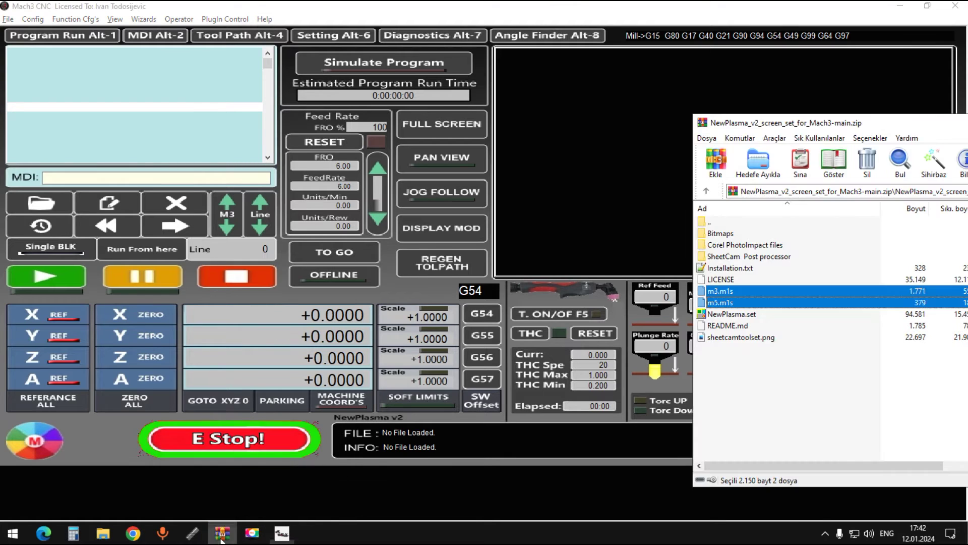
double_click(730, 257)
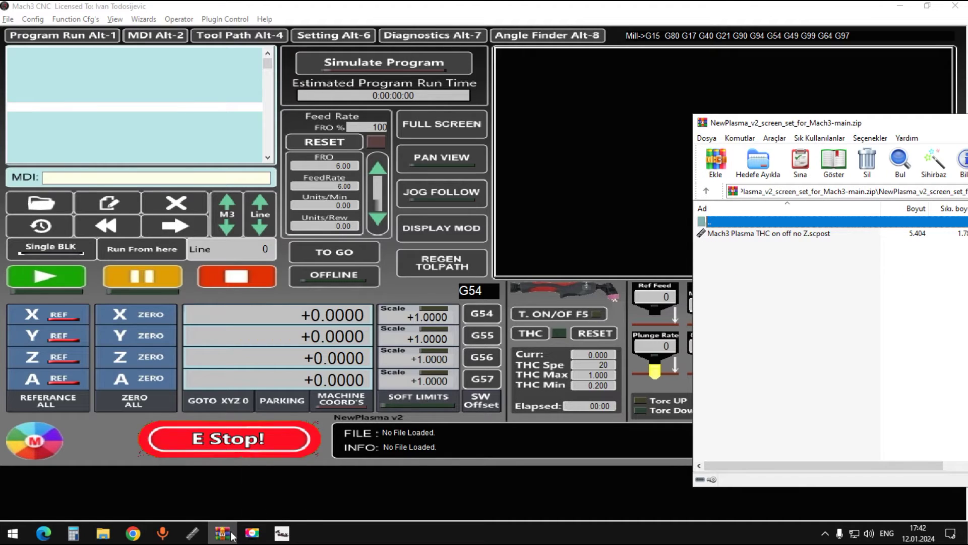
mouse_move(227, 538)
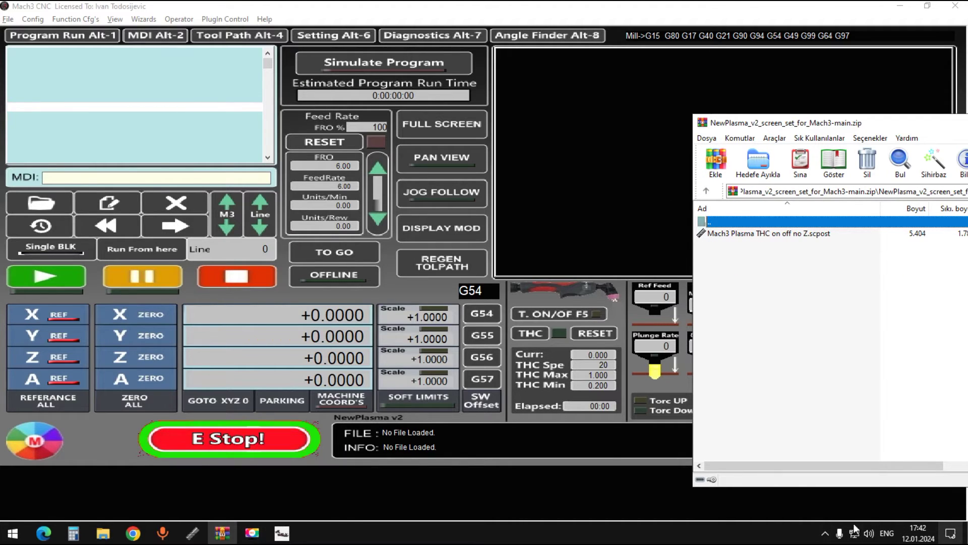
left_click(282, 533)
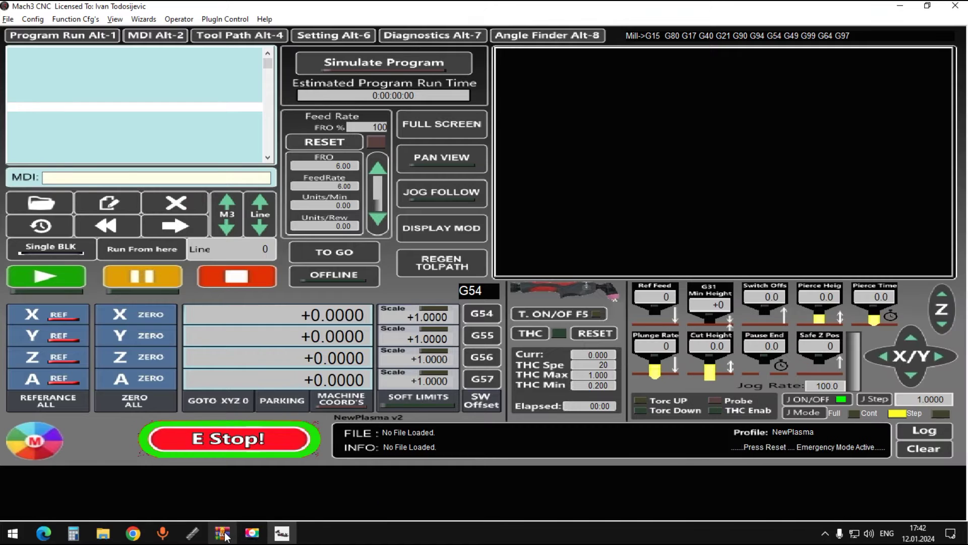
left_click(282, 533)
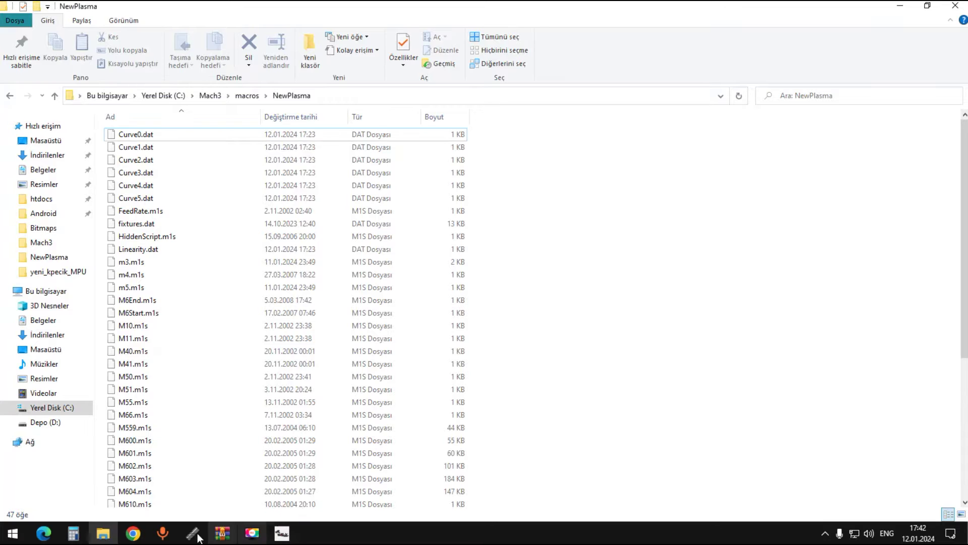
left_click(104, 535)
Switch to SheetCam TNG and import New.dxf from the desktop with metric scaling and the drawing positioned at its lower-left corner
left_click(192, 533)
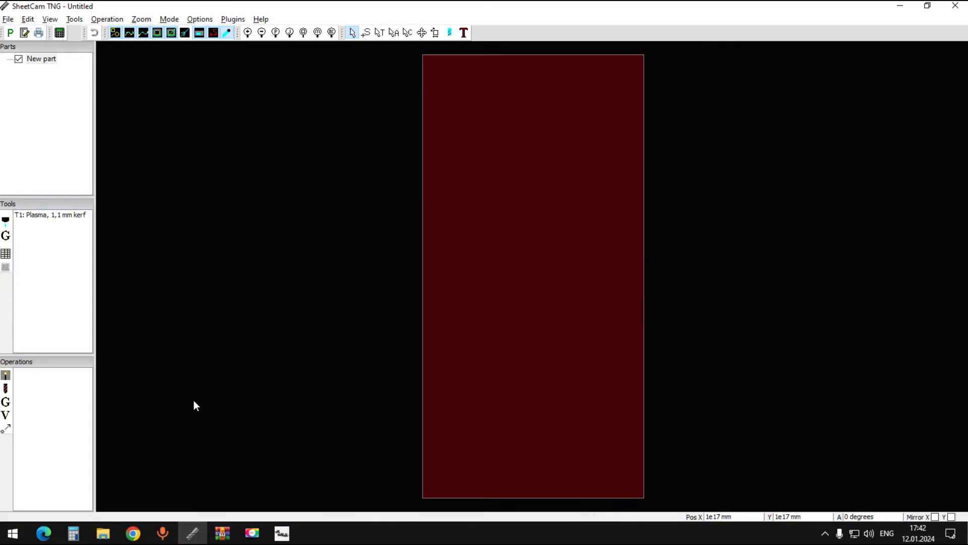
left_click(8, 19)
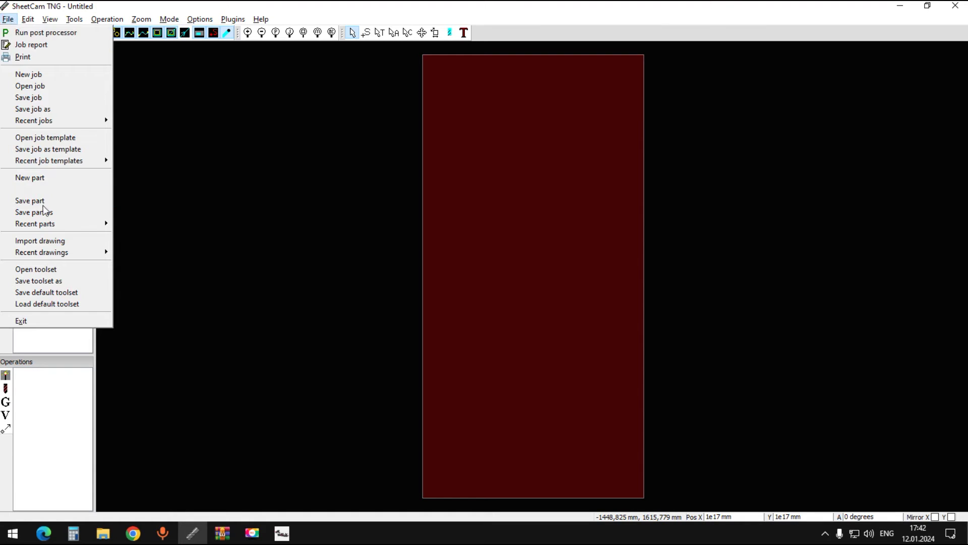
left_click(51, 240)
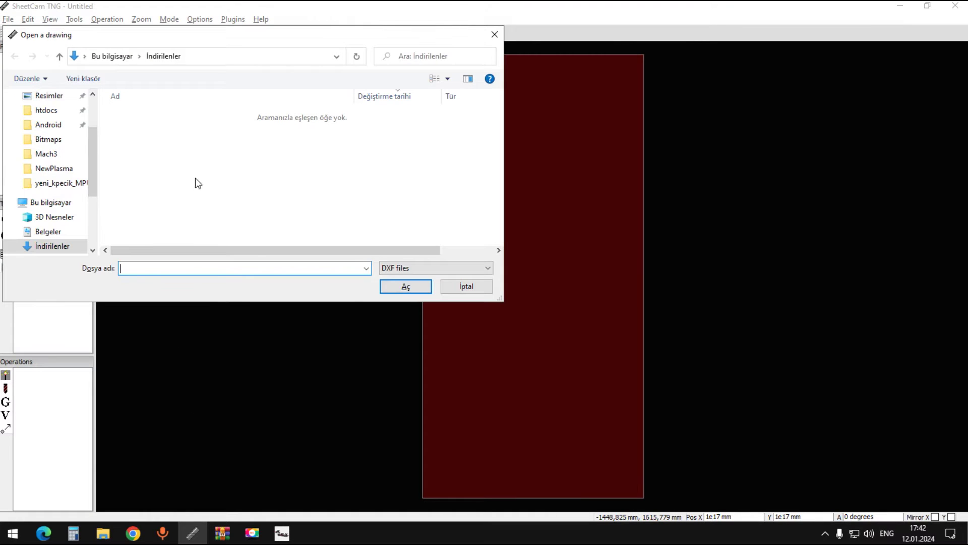
scroll(64, 200, "down", 3)
left_click(52, 217)
left_click(126, 217)
left_click(127, 217)
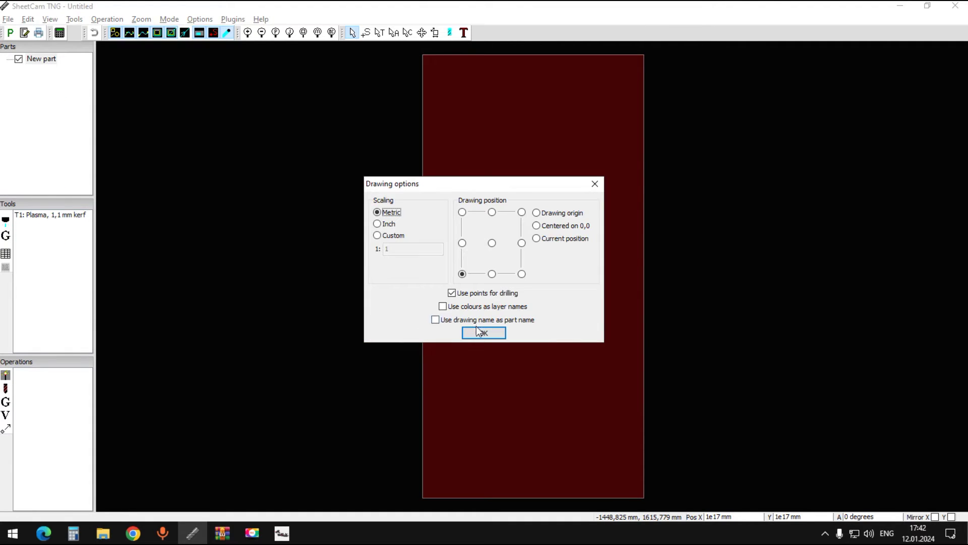
left_click(477, 330)
scroll(479, 328, "up", 2)
scroll(479, 327, "down", 6)
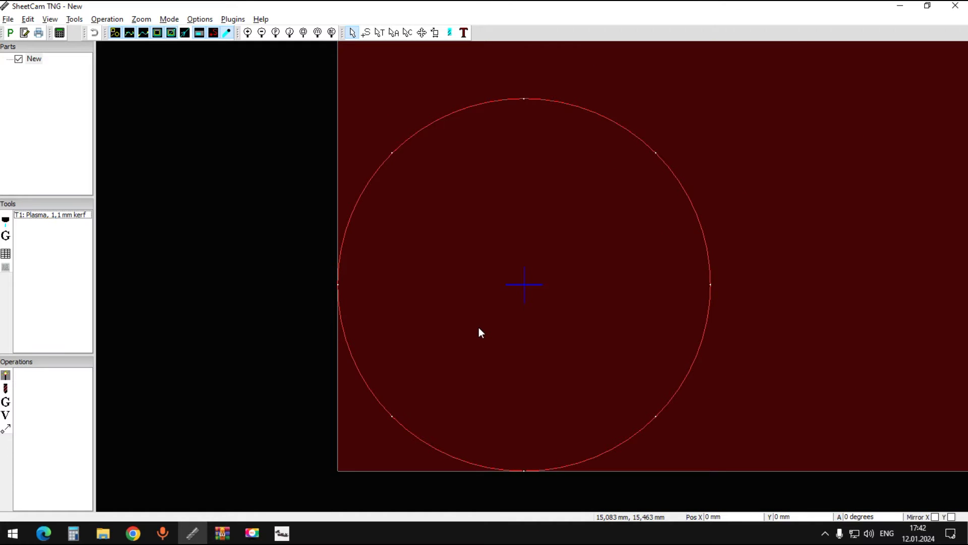
Select the imported circle contour and move it to a new layer named hjgfhjg
middle_click_drag(286, 334, 296, 309)
left_click(407, 32)
left_click_drag(286, 322, 496, 463)
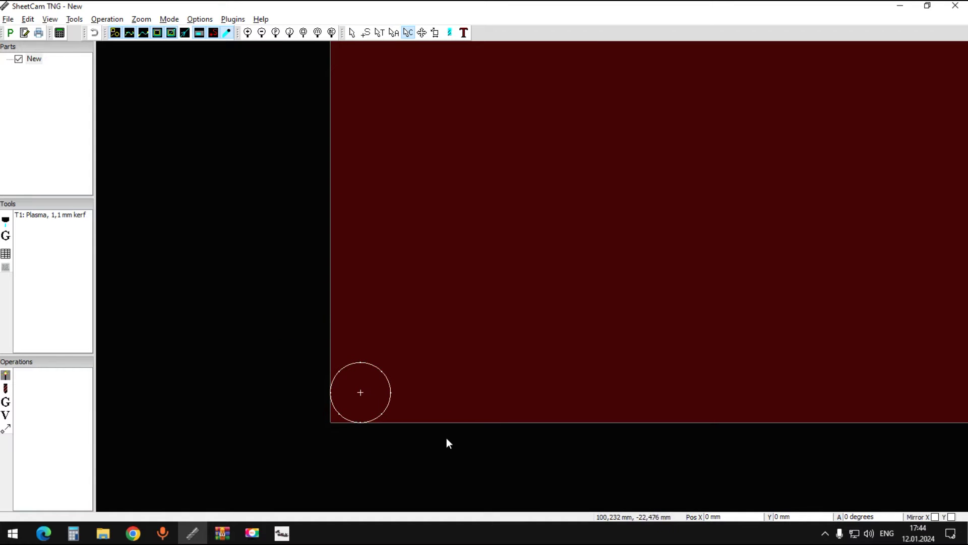
right_click(371, 366)
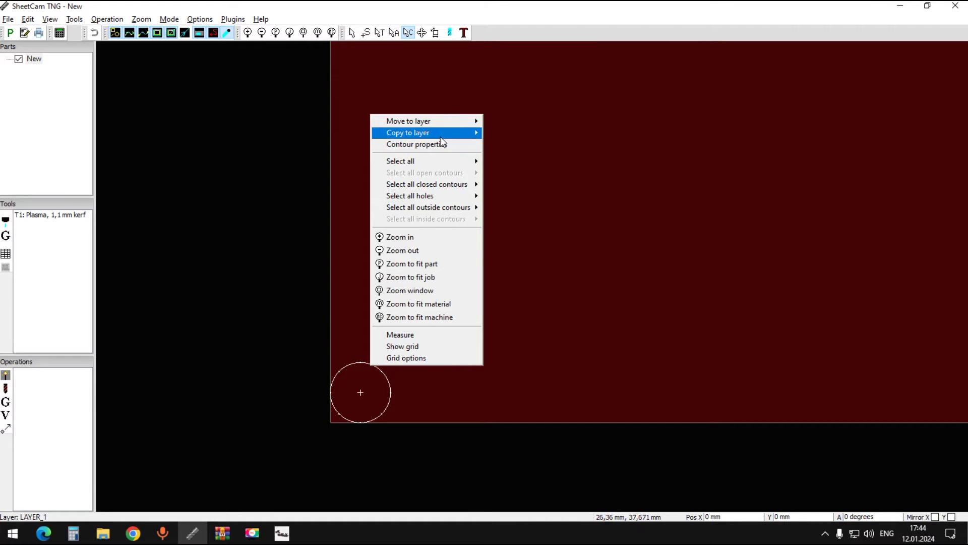
left_click(525, 122)
type("hjgfhjg")
left_click(460, 281)
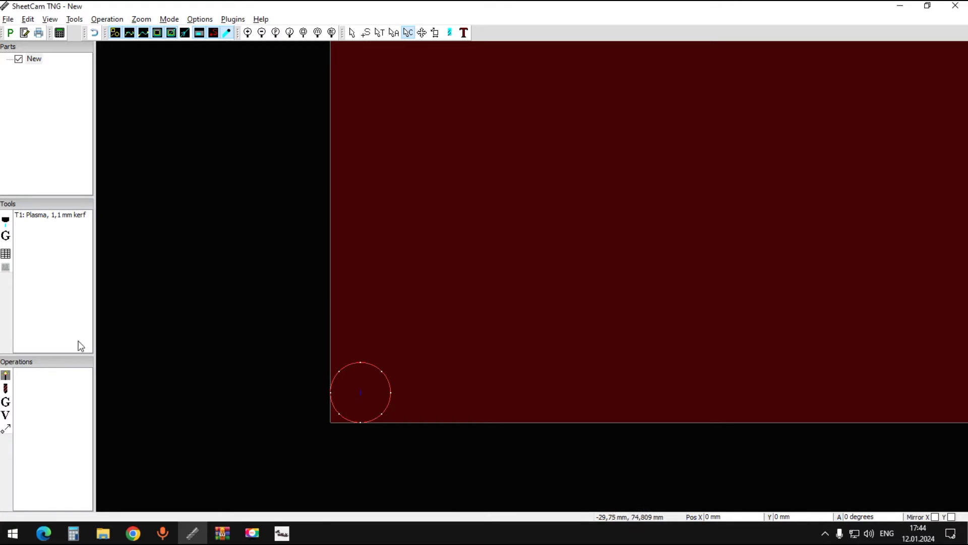
Add a jet cutting operation on layer hjgfhjg with Inside Offset, the T1 plasma tool and an arc lead-in
left_click(6, 375)
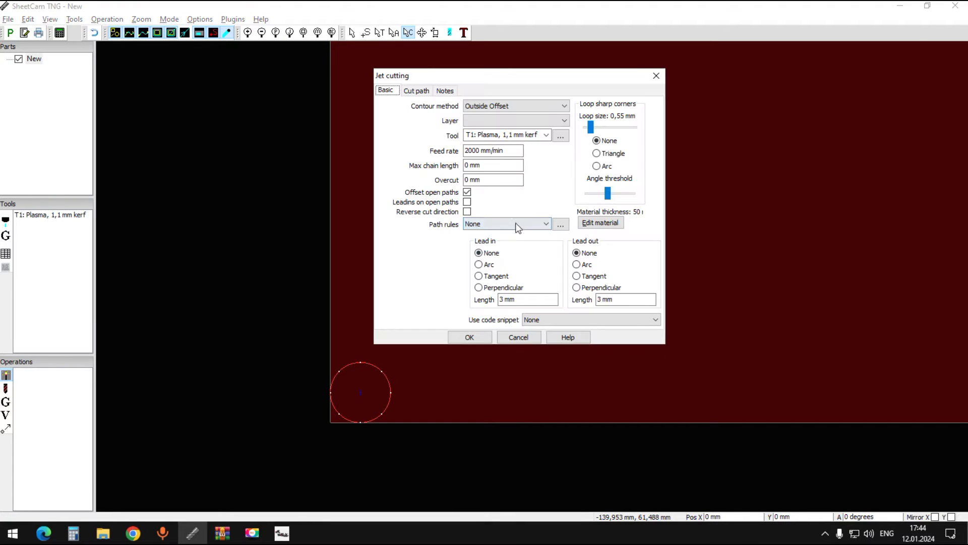
left_click(516, 120)
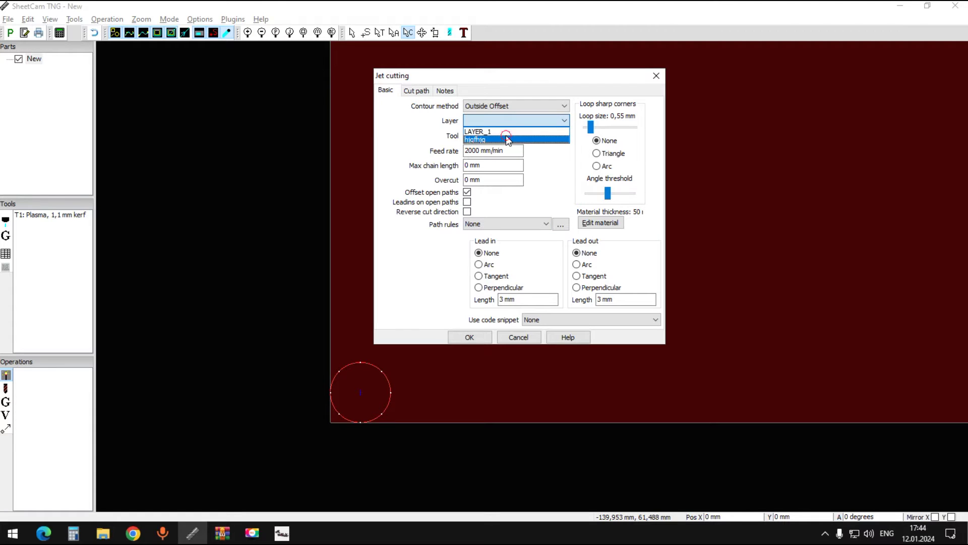
left_click(508, 140)
left_click(515, 106)
left_click(508, 117)
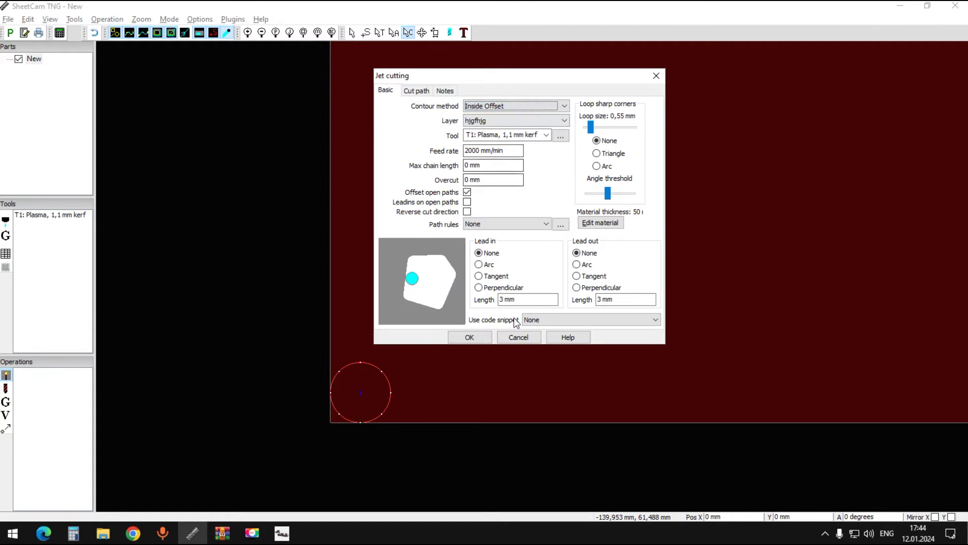
left_click(479, 265)
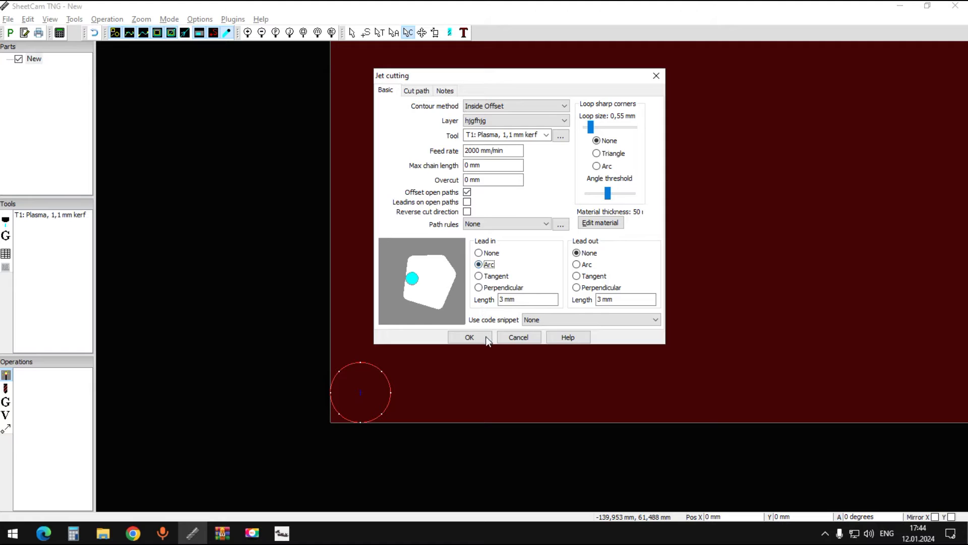
left_click(461, 338)
scroll(346, 442, "down", 3)
scroll(347, 442, "up", 3)
scroll(400, 385, "up", 1)
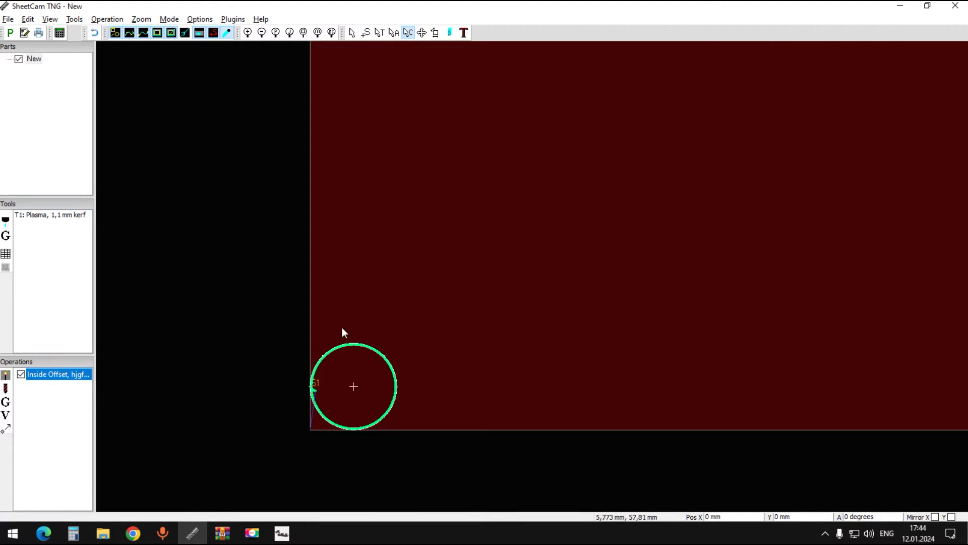
Array the circle part in nesting mode into 10 columns and 10 rows with a 3 mm gap between parts
right_click(368, 353)
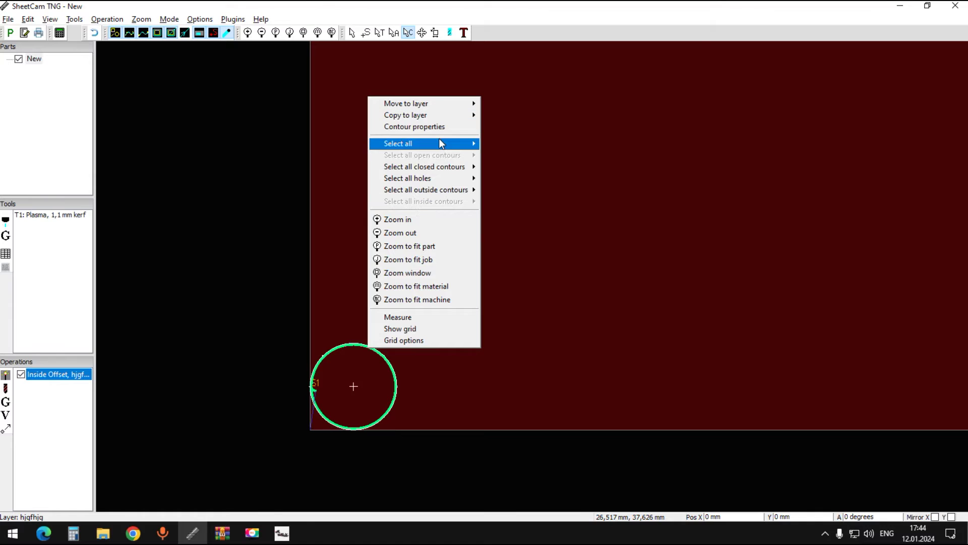
mouse_move(440, 166)
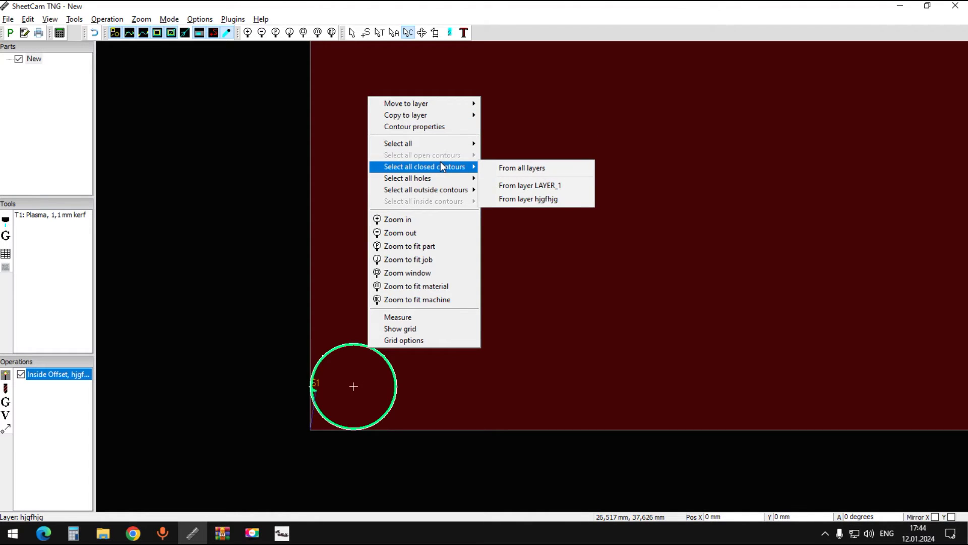
left_click(423, 33)
right_click(380, 352)
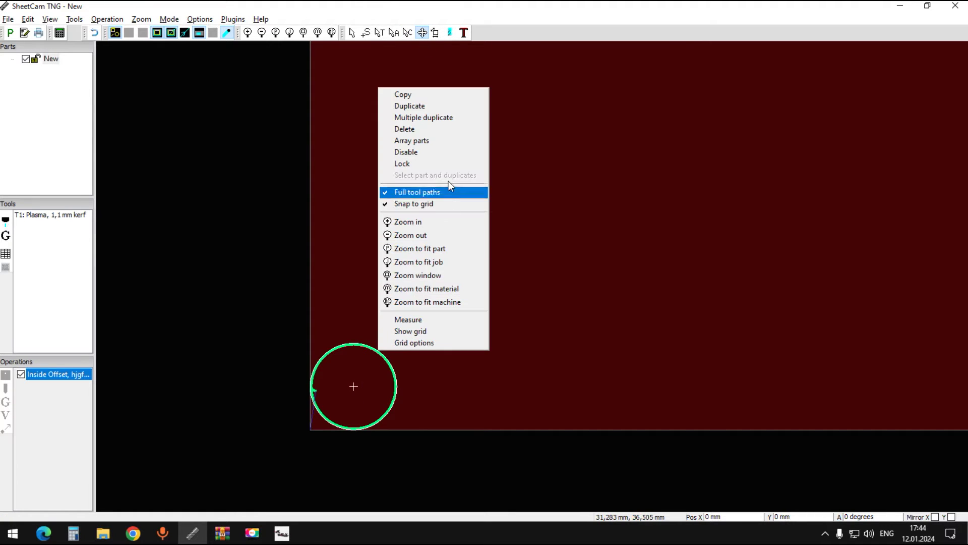
left_click(443, 146)
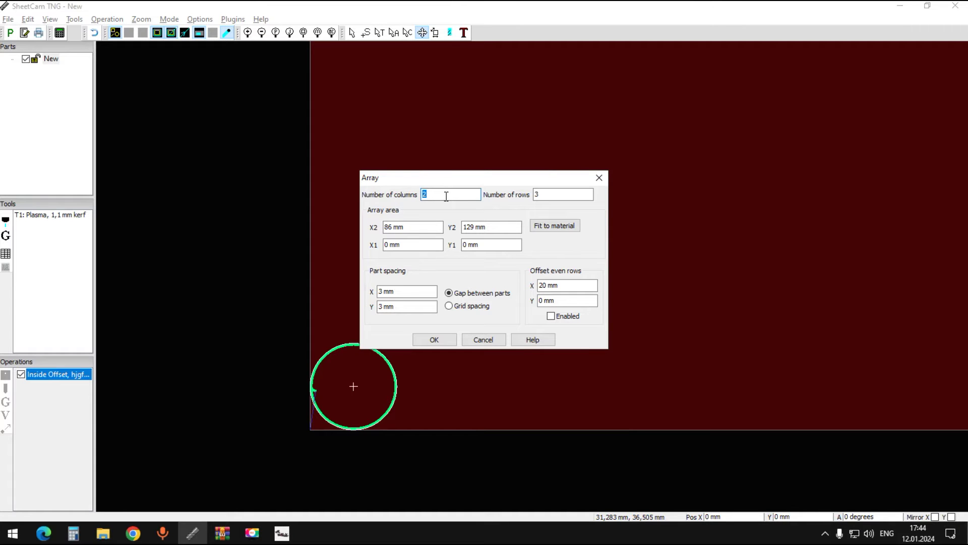
key("Tab")
type("10")
left_click(435, 339)
scroll(442, 342, "up", 1)
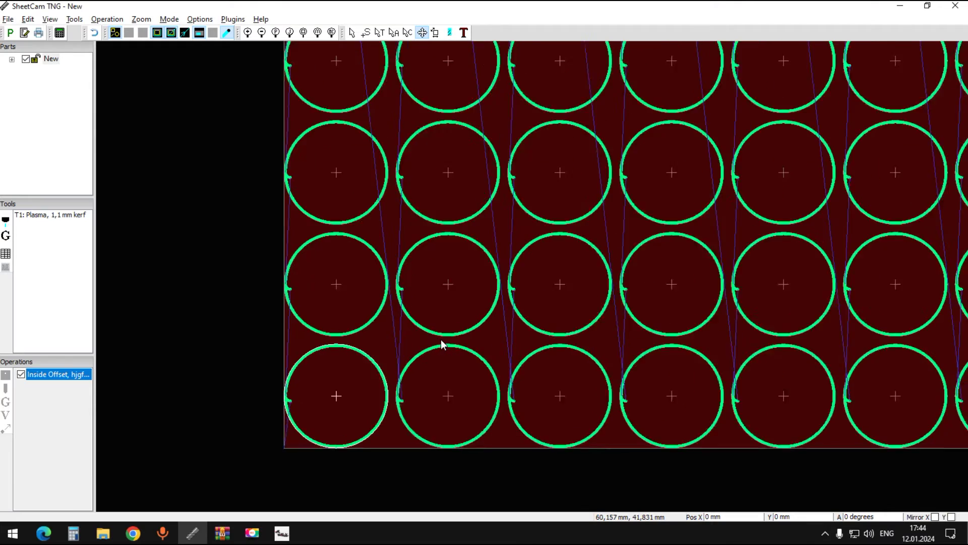
scroll(442, 343, "down", 2)
scroll(442, 343, "down", 5)
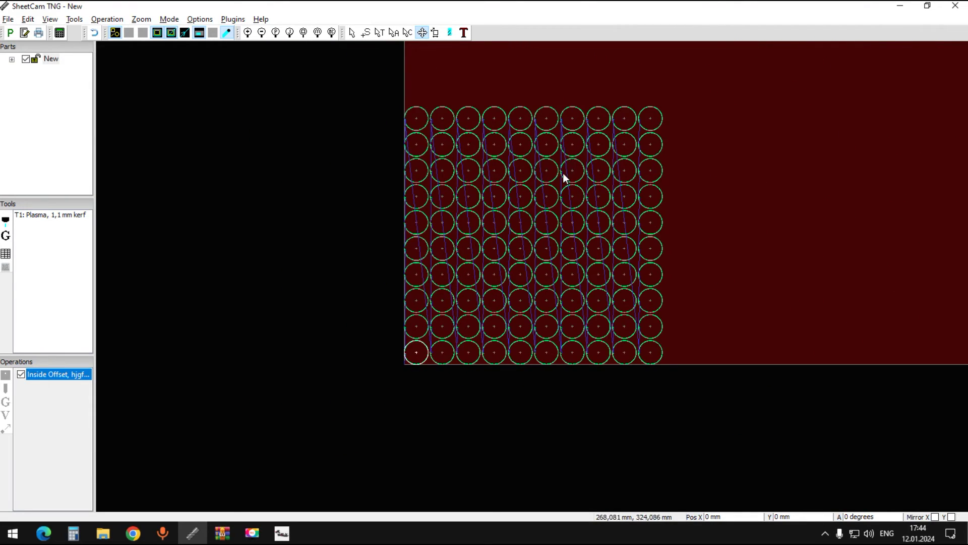
scroll(560, 160, "up", 1)
scroll(548, 142, "up", 1)
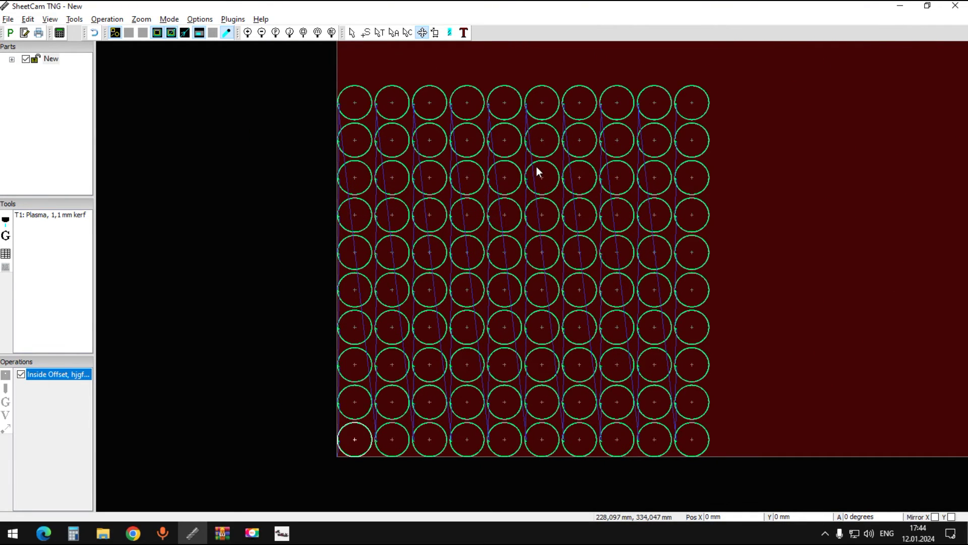
Run the post processor and save the G-code to the desktop as New.tap
left_click(11, 33)
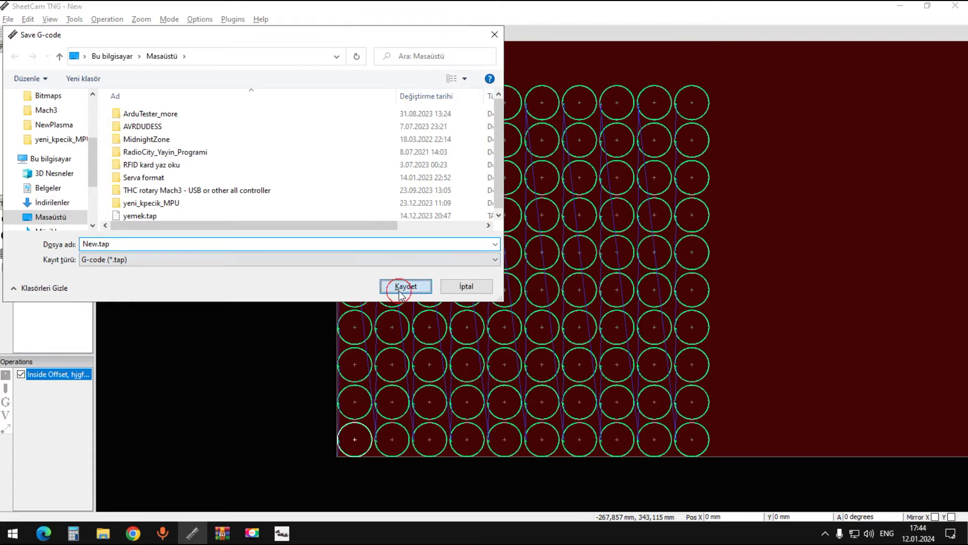
left_click(404, 286)
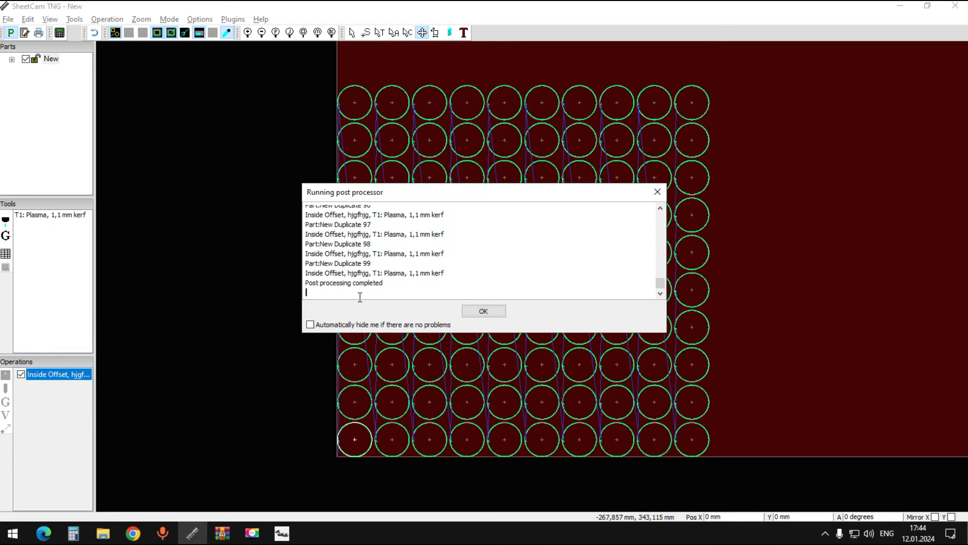
left_click(488, 313)
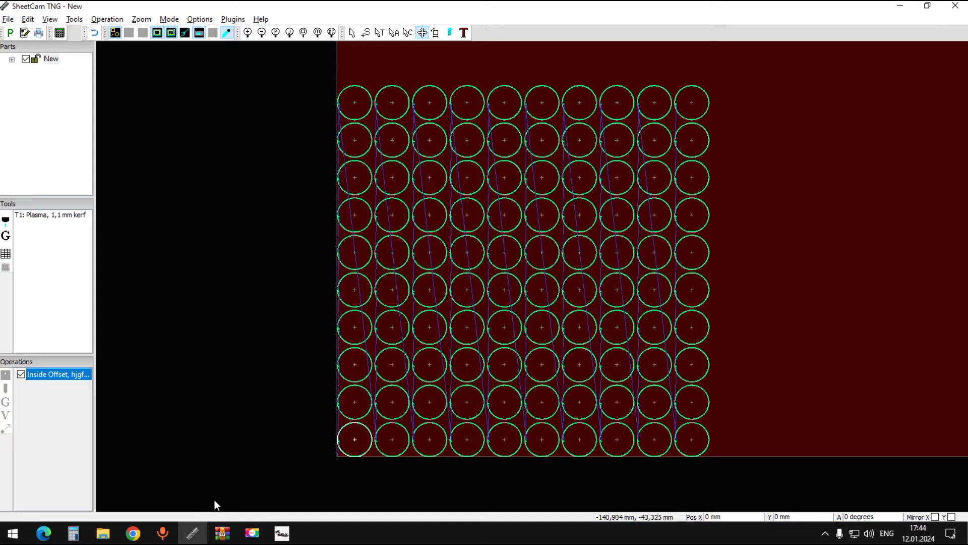
Open New.tap from the desktop in Notepad++ and examine the G31 probing command in line N0100
left_click(192, 534)
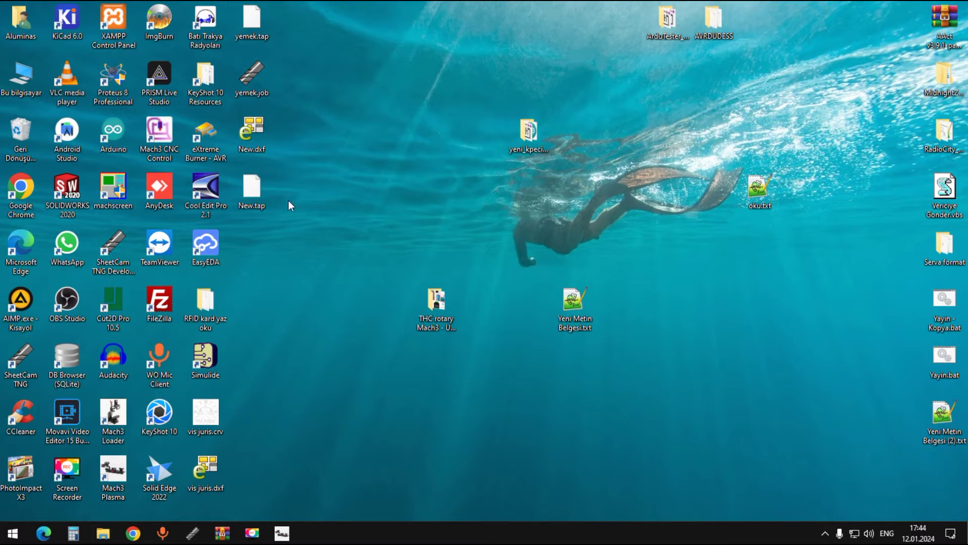
right_click(261, 190)
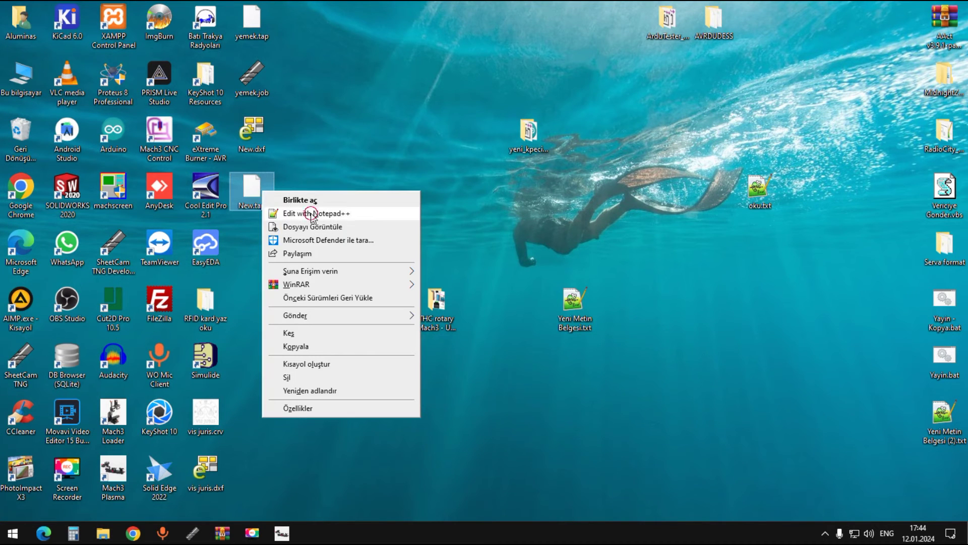
left_click(311, 214)
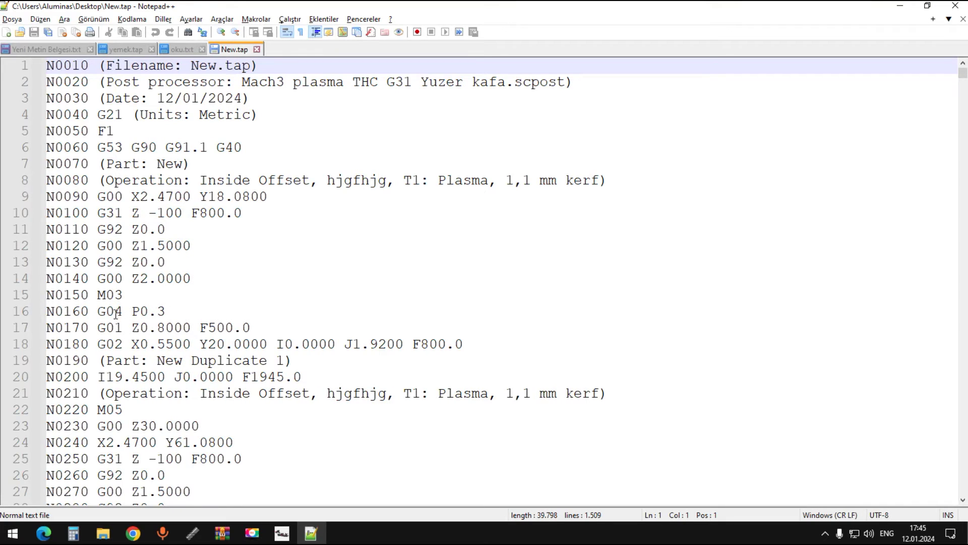
left_click_drag(98, 213, 261, 212)
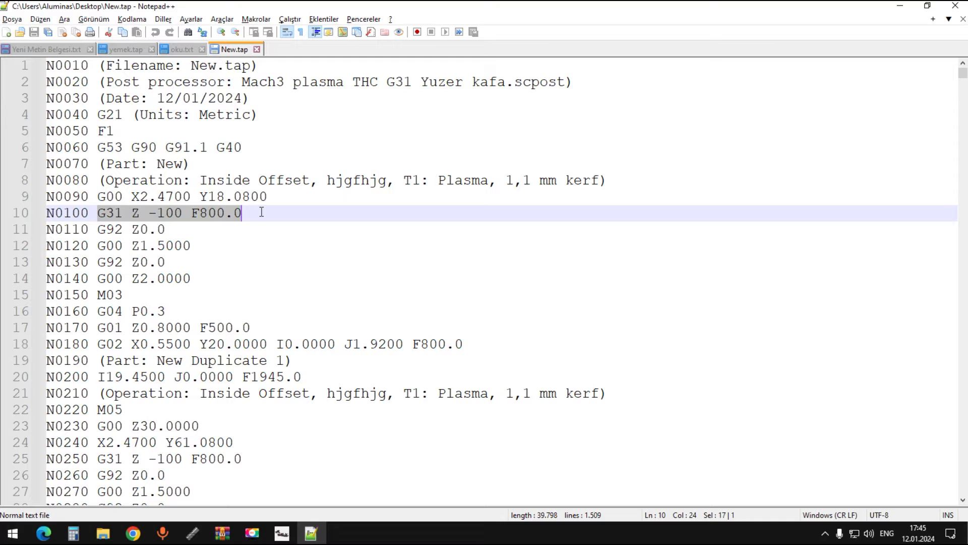
left_click(122, 214)
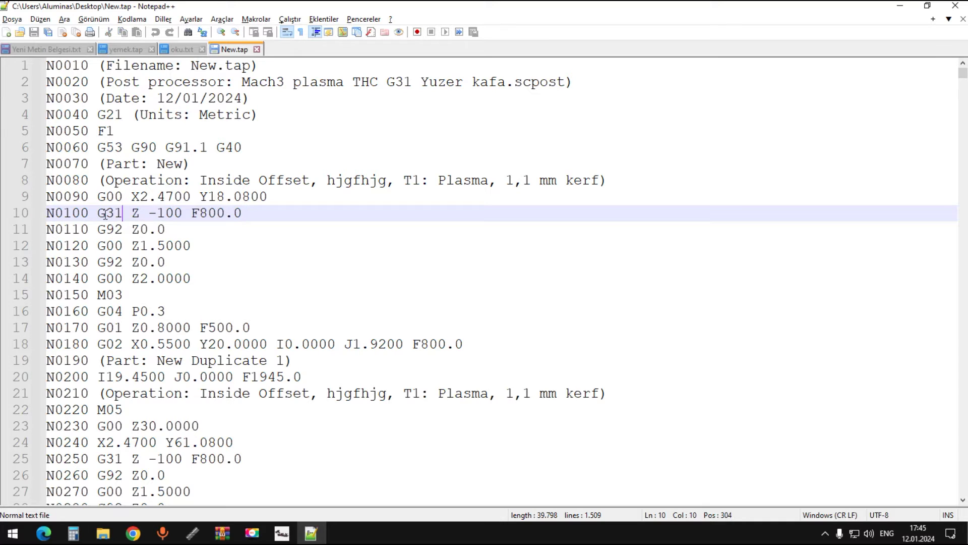
Examine the G31 probing, G92 offset, M03 torch-on, G04 delay and G01 plunge commands in lines N0100 to N0170 of New.tap
left_click_drag(99, 213, 245, 213)
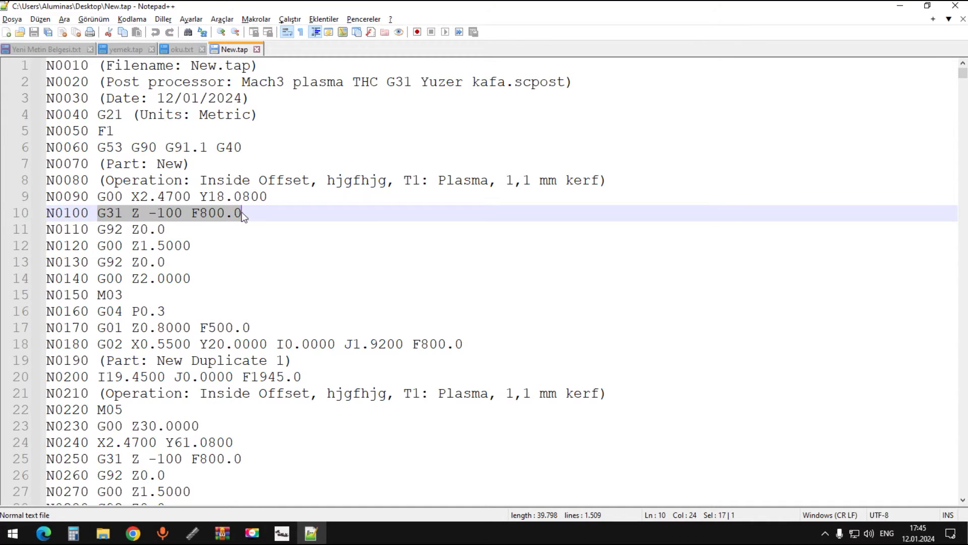
left_click(100, 230)
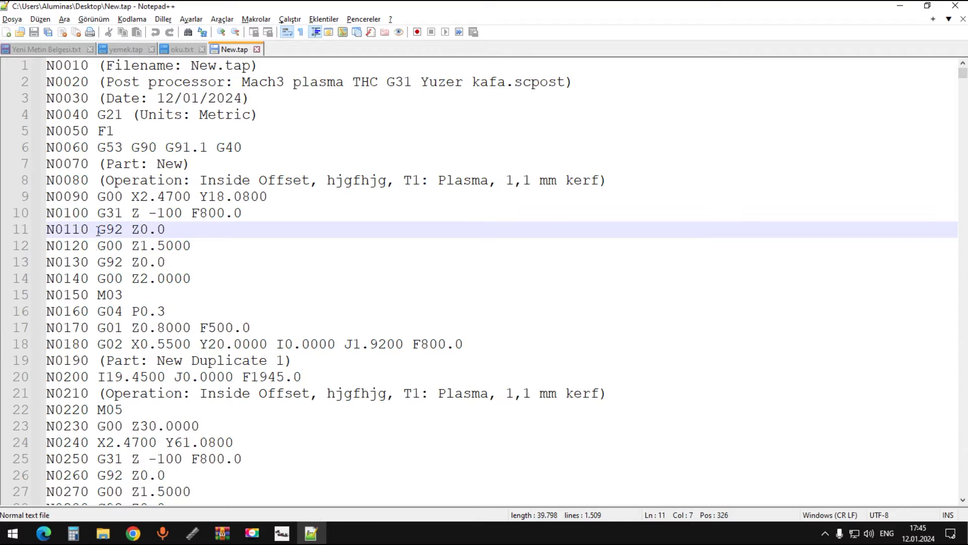
left_click_drag(99, 230, 172, 229)
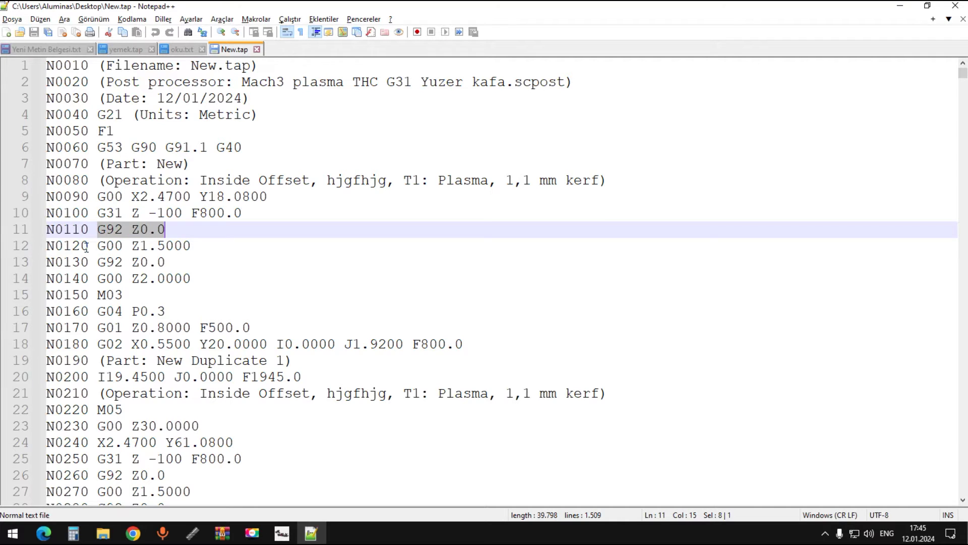
left_click_drag(98, 245, 190, 244)
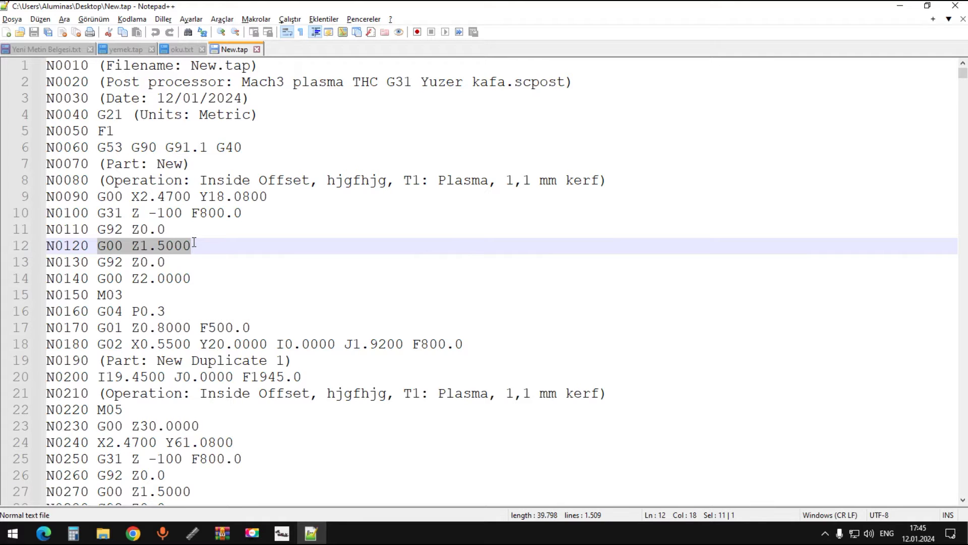
left_click_drag(107, 264, 190, 278)
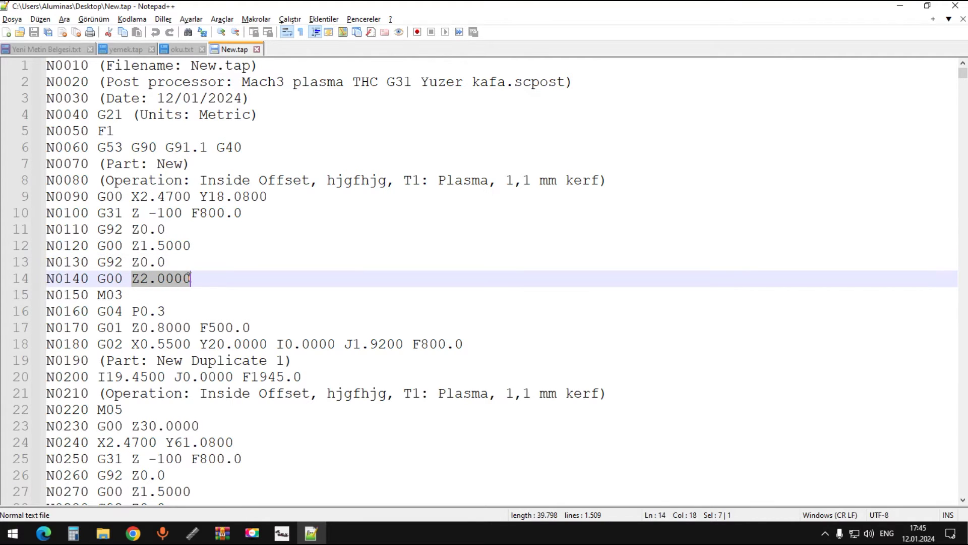
double_click(101, 295)
left_click_drag(98, 312, 174, 309)
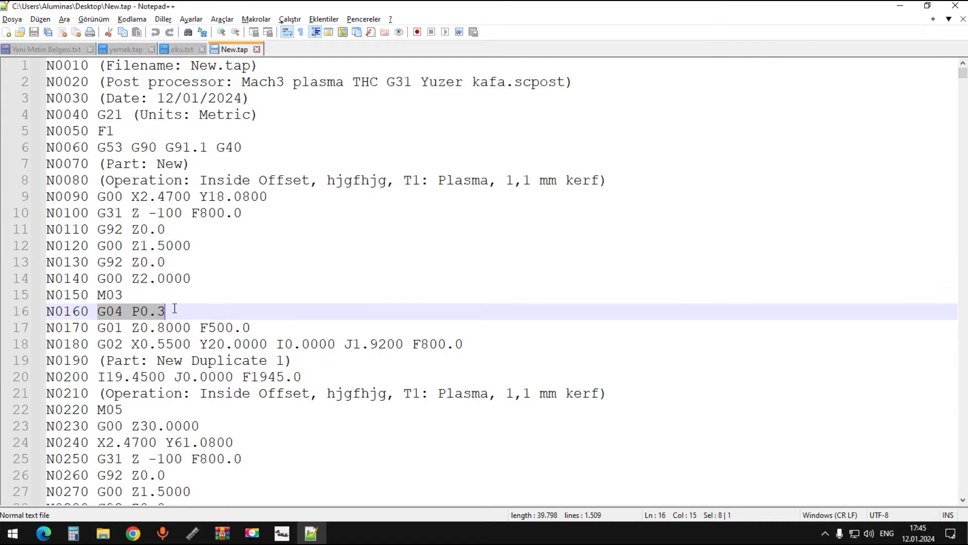
scroll(174, 309, "down", 1)
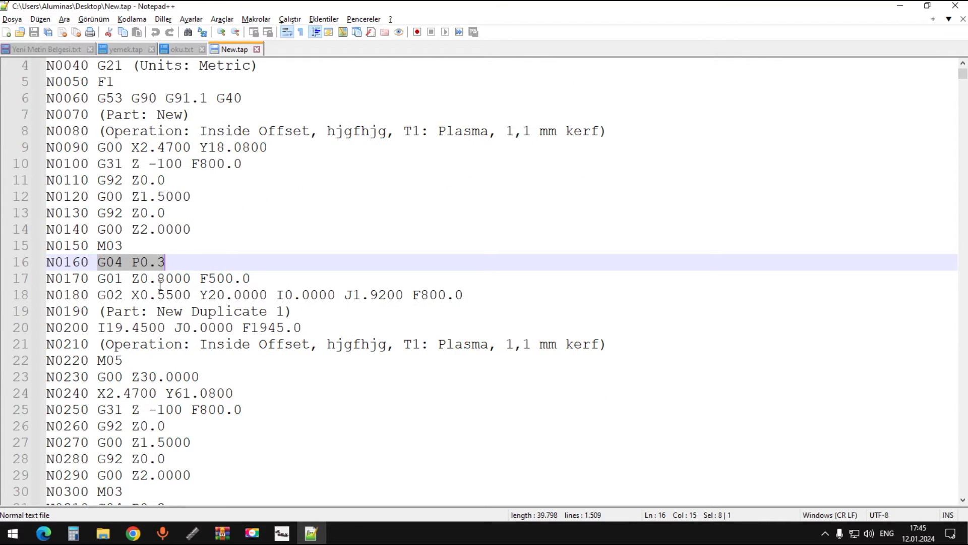
left_click_drag(132, 279, 195, 276)
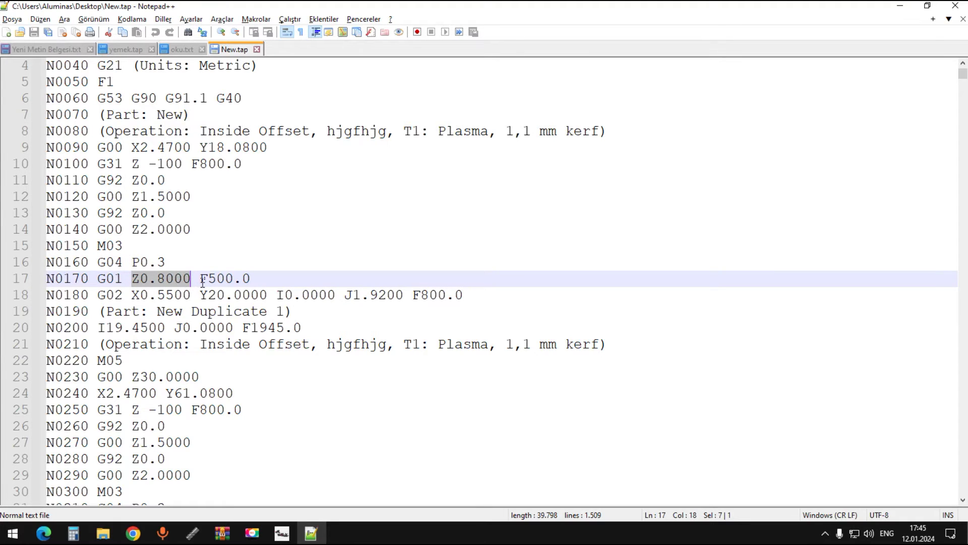
left_click_drag(200, 279, 272, 275)
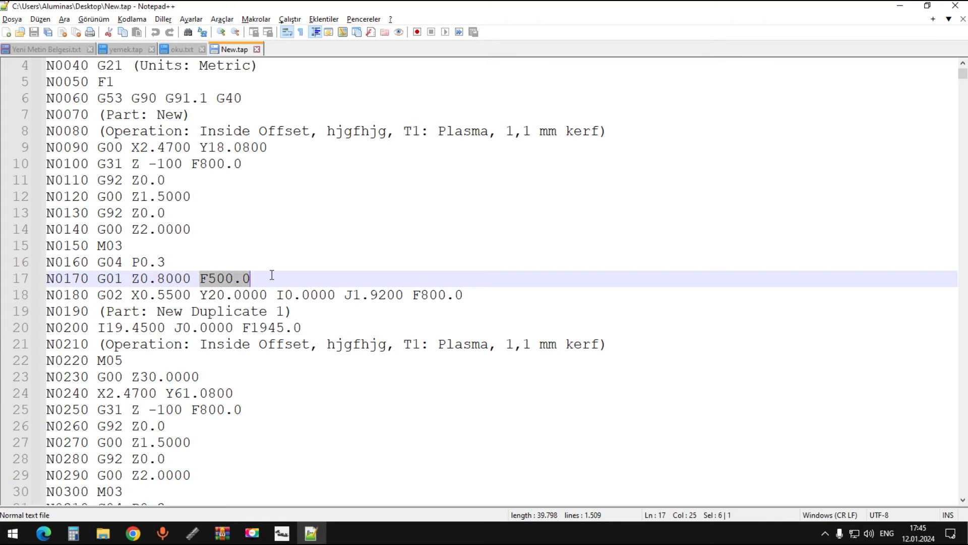
Examine the M05 to M03 probing block repeated for the duplicate parts, then close New.tap and minimize Notepad++
scroll(129, 347, "down", 8)
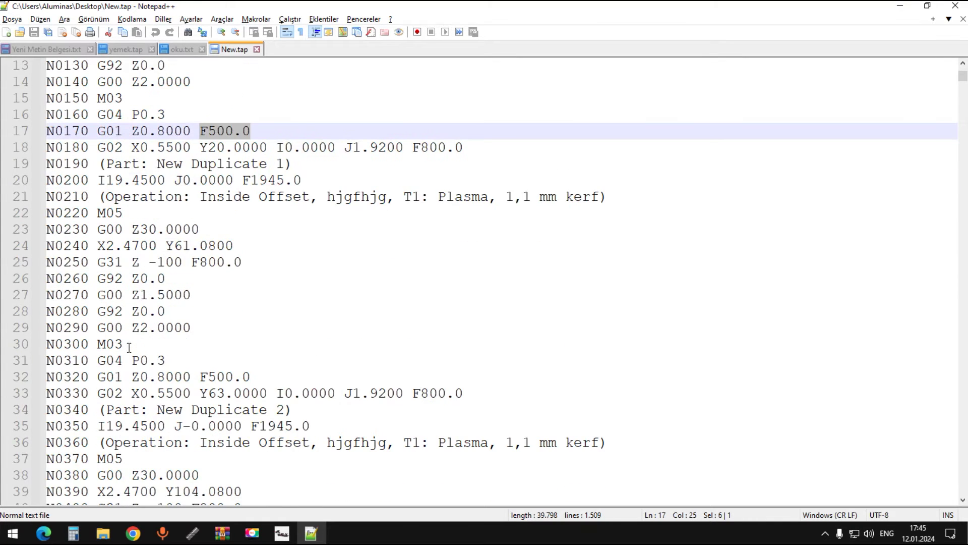
left_click_drag(99, 228, 13, 219)
left_click_drag(130, 346, 18, 217)
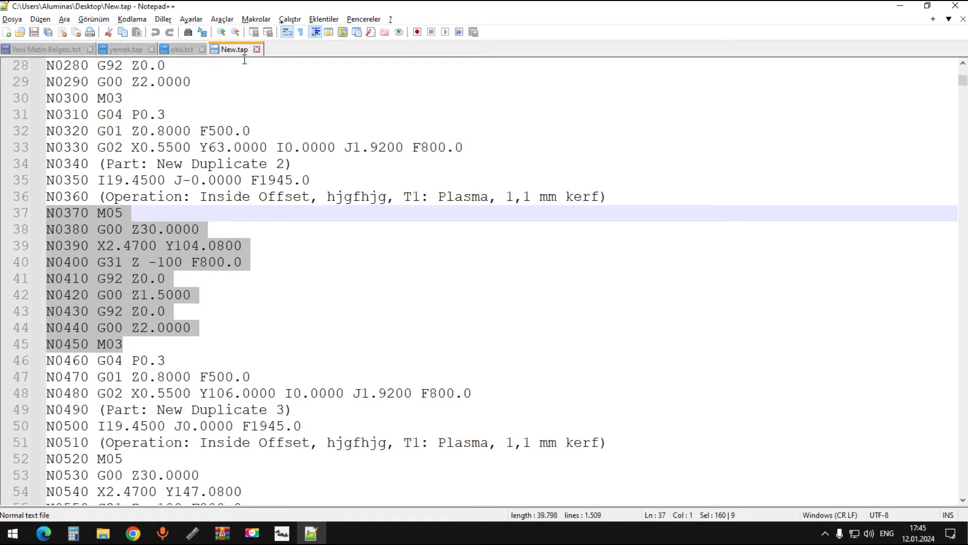
left_click(257, 50)
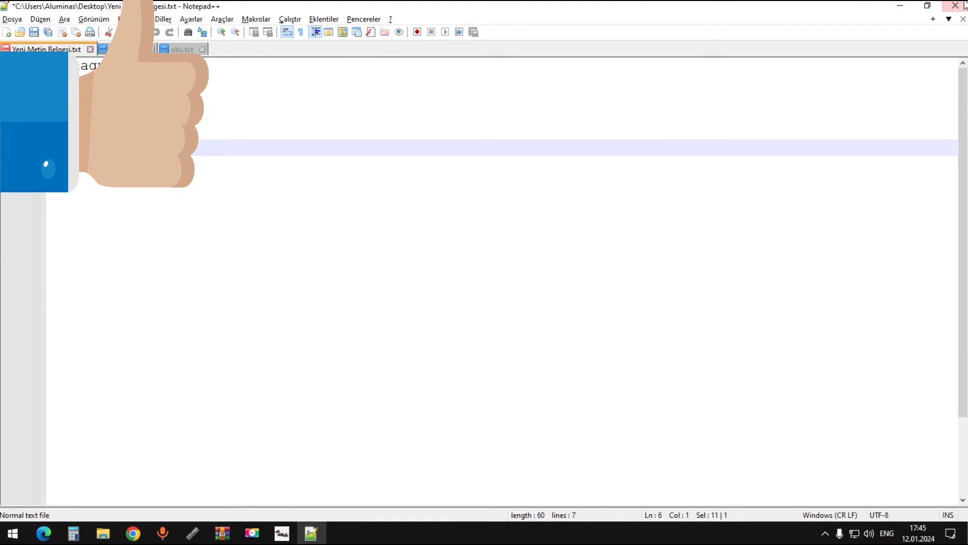
left_click(912, 6)
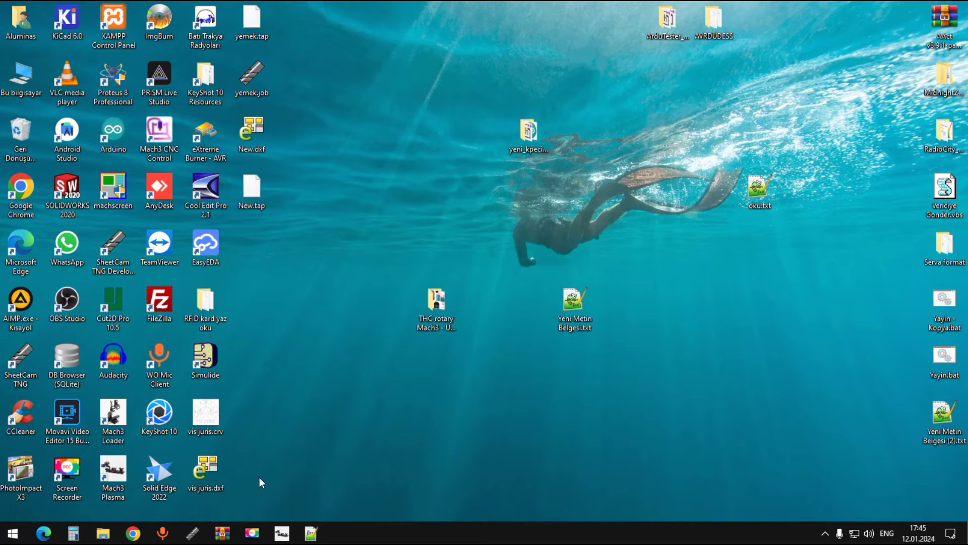
Switch to Mach3 and load the G-code file New.tap from the desktop
left_click(282, 534)
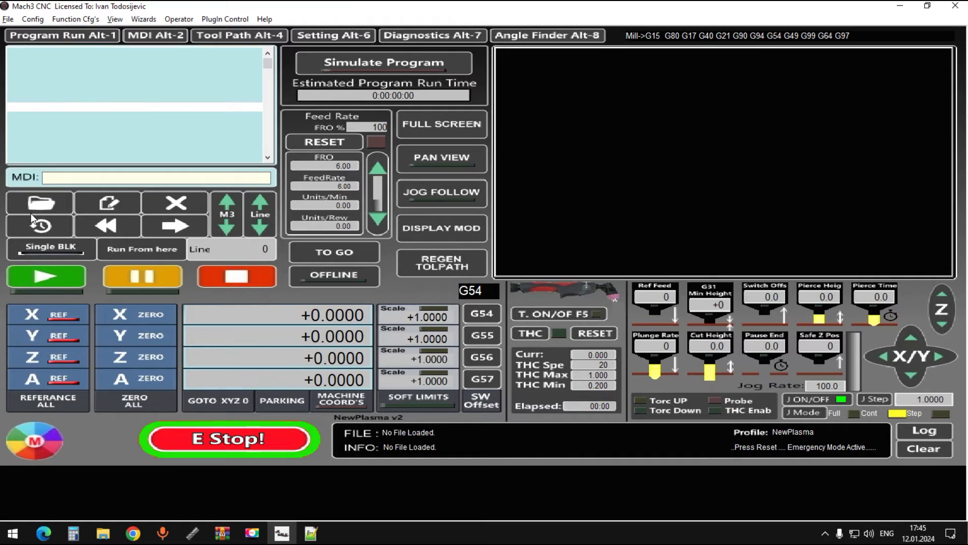
left_click(41, 203)
scroll(424, 279, "down", 1)
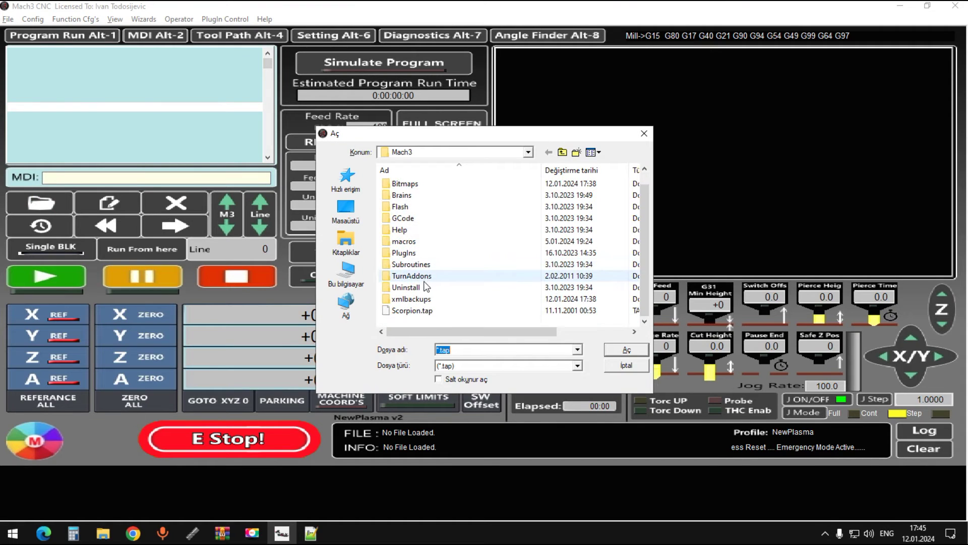
left_click(346, 209)
scroll(418, 299, "down", 3)
scroll(419, 299, "up", 10)
scroll(414, 303, "down", 5)
left_click(418, 292)
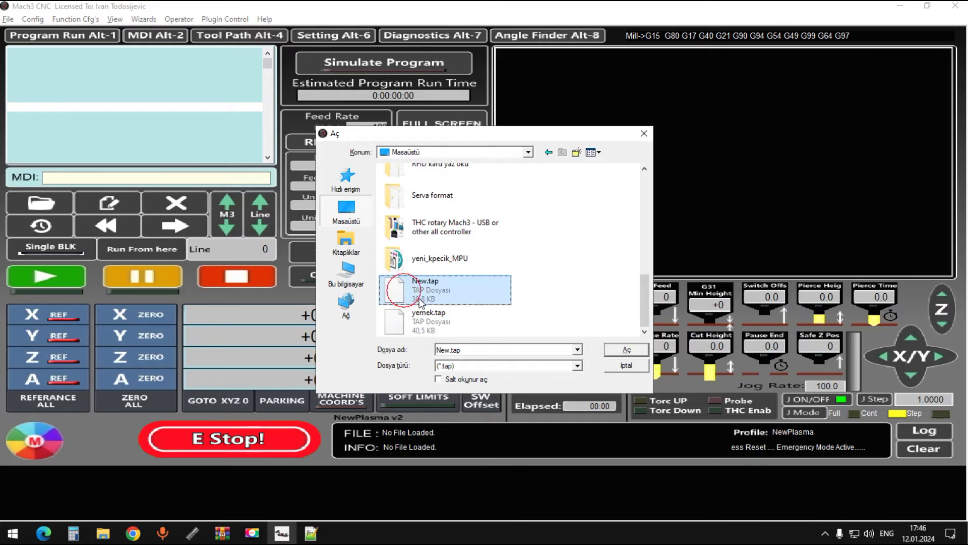
left_click(620, 356)
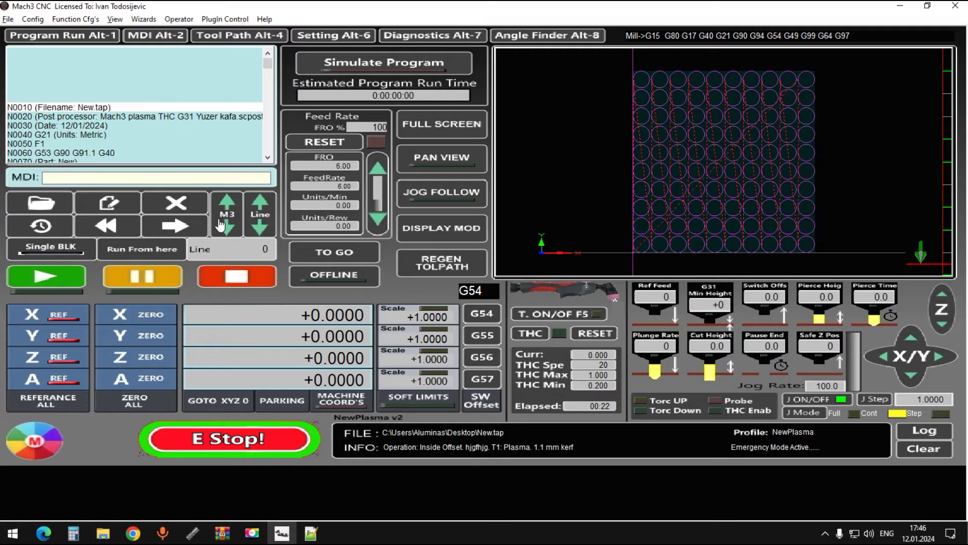
Examine the first probing and piercing lines of the loaded program, then unload the G-code file
scroll(50, 114, "down", 13)
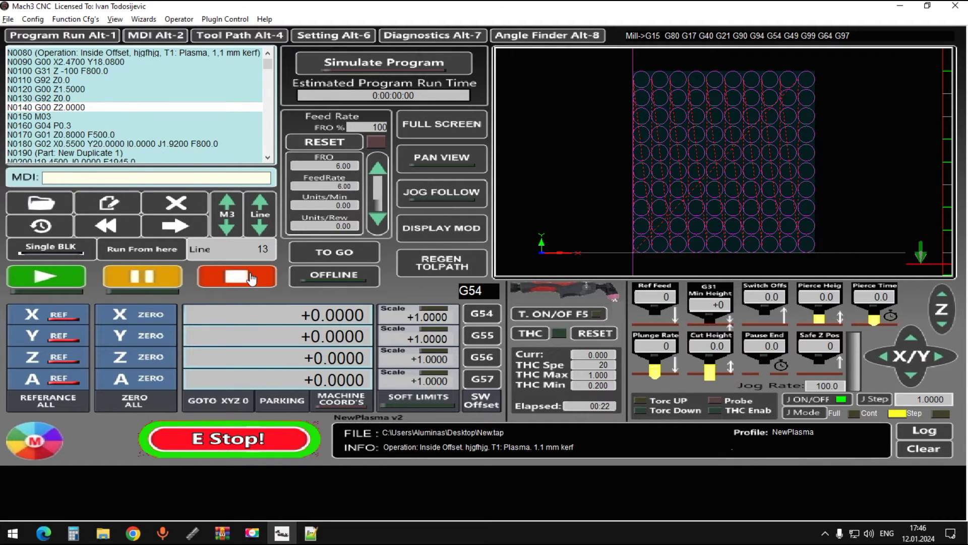
left_click(176, 203)
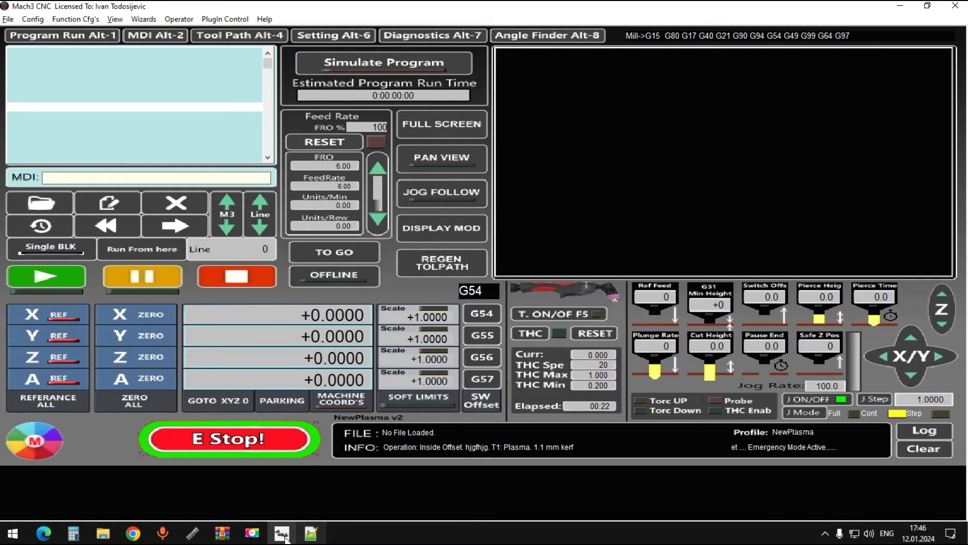
Switch to WinRAR and bring up the SheetCam Post processor folder of the NewPlasma_v2_screen_set_for_Mach3-main.zip archive
left_click(223, 533)
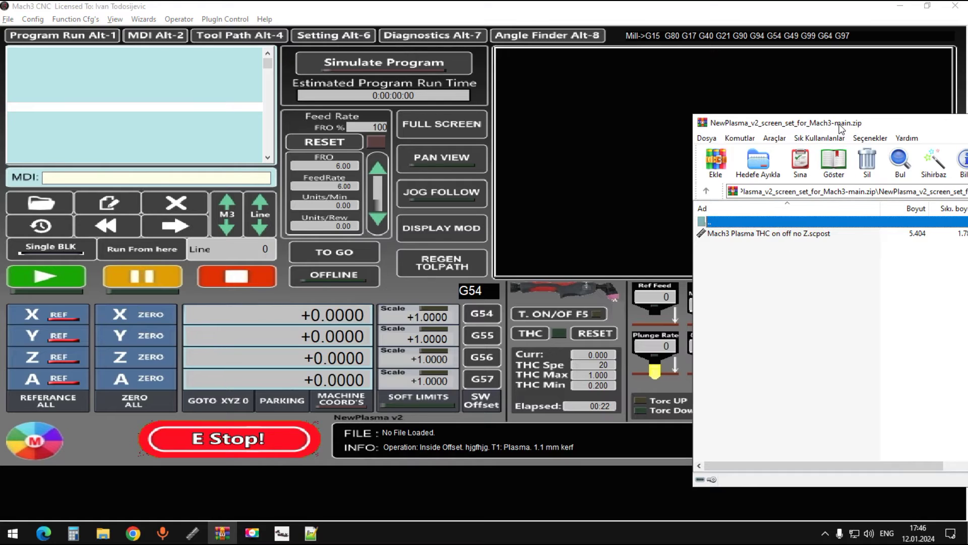
left_click_drag(841, 129, 682, 131)
left_click(543, 221)
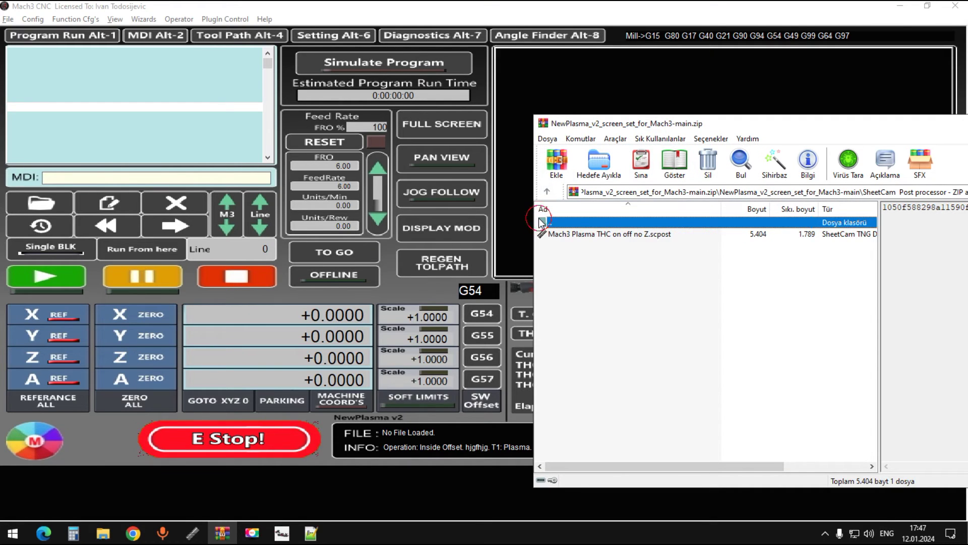
double_click(542, 221)
double_click(547, 259)
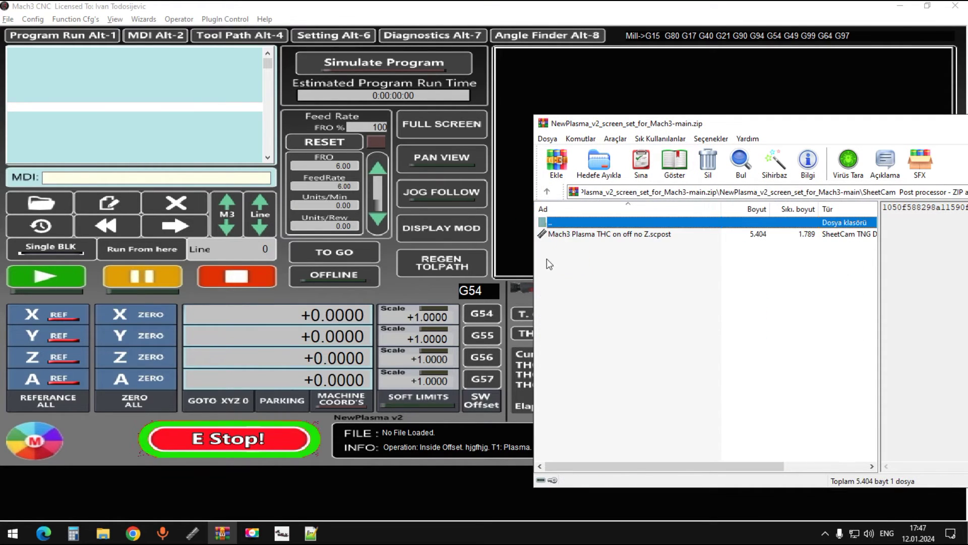
Switch to SheetCam and open the post processor settings in the machine options
left_click(192, 533)
left_click(200, 20)
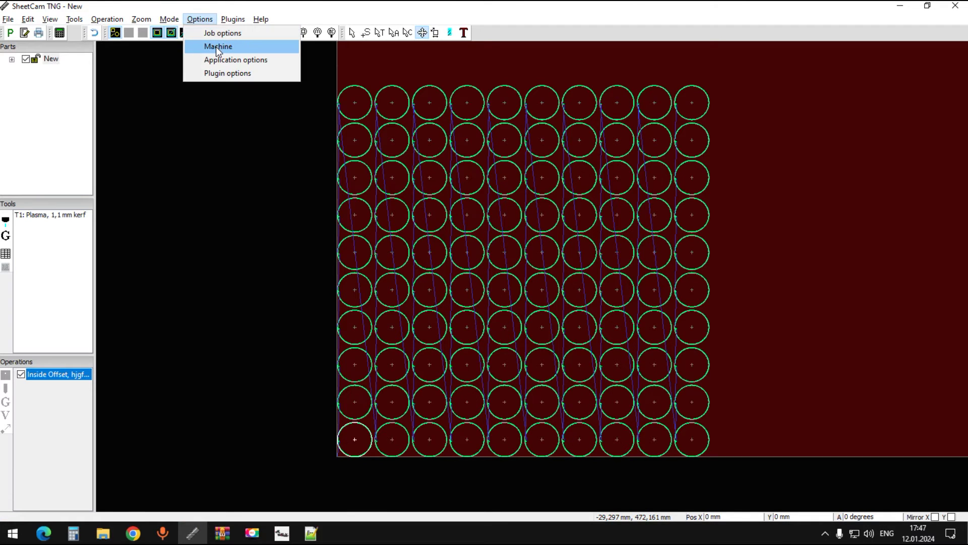
left_click(216, 47)
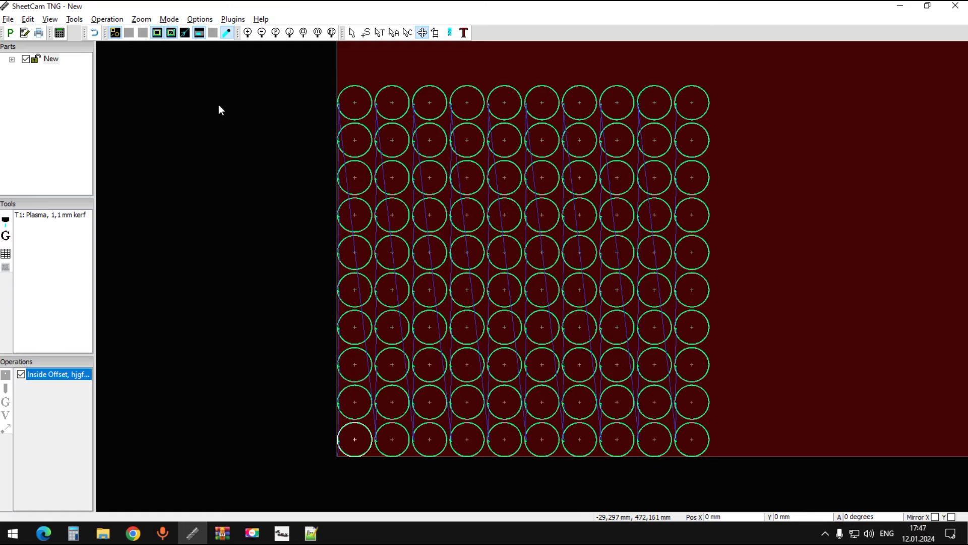
left_click(398, 147)
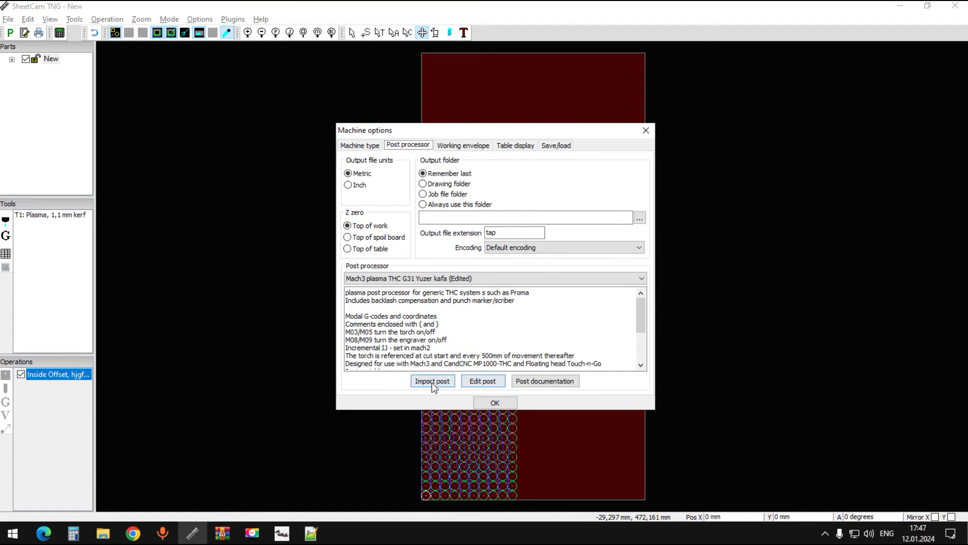
left_click(200, 536)
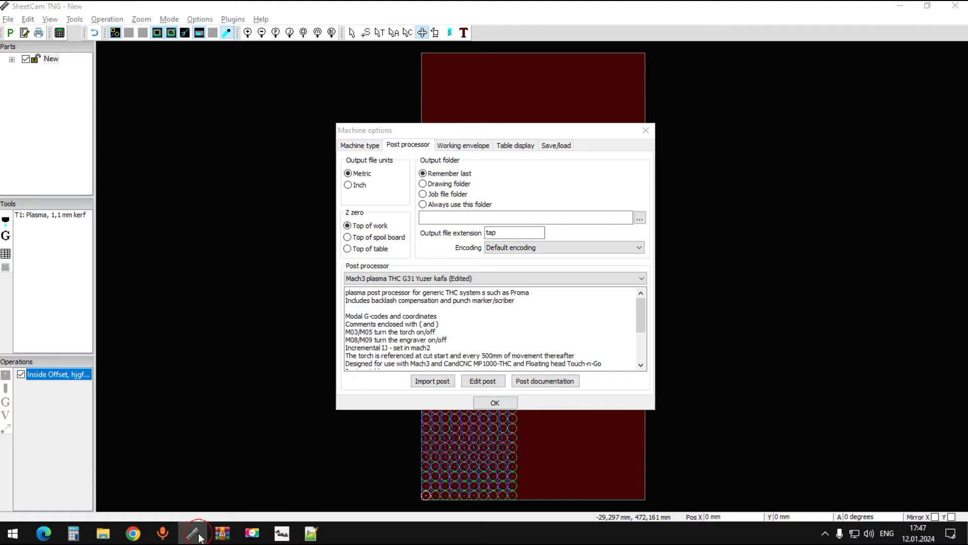
right_click(769, 539)
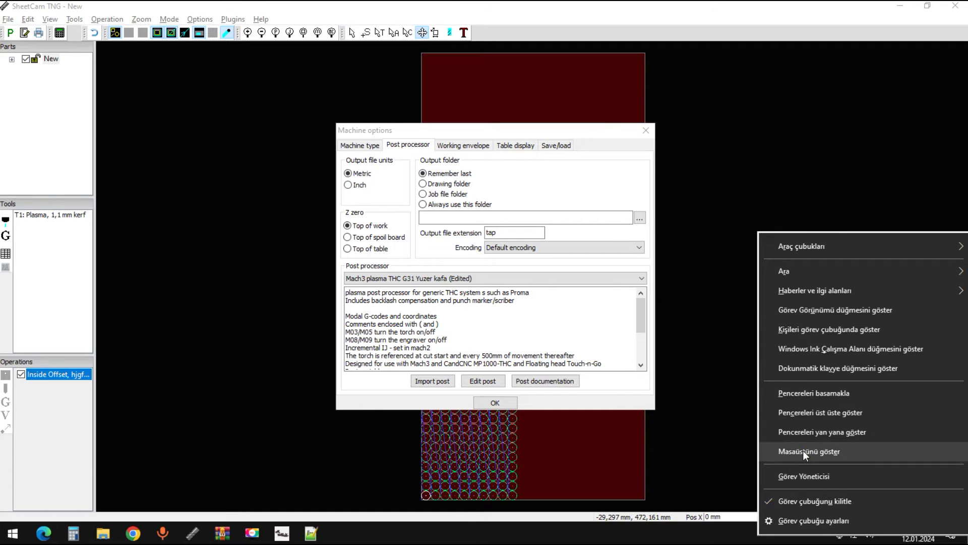
left_click(807, 452)
left_click(222, 533)
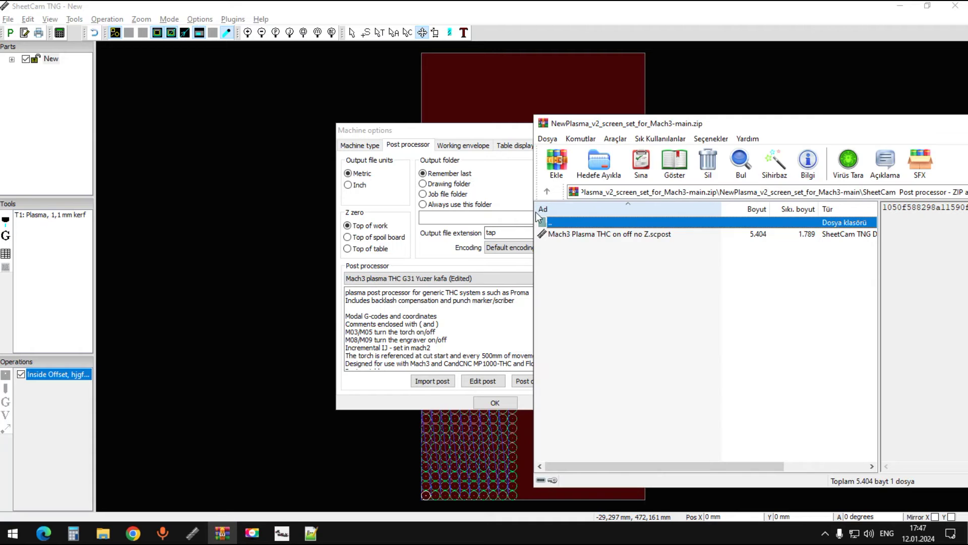
left_click_drag(489, 130, 247, 104)
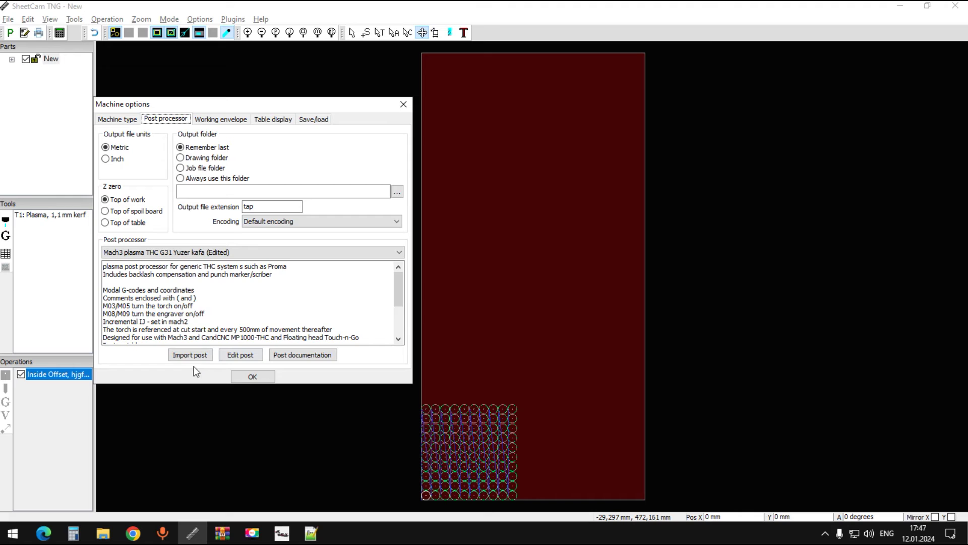
left_click(252, 376)
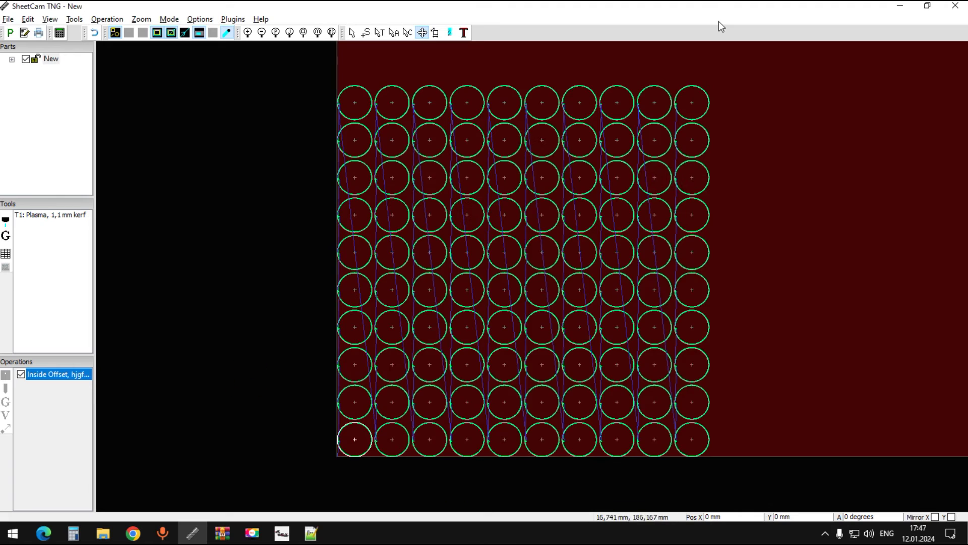
Minimize SheetCam and extract Mach3 Plasma THC on off no Z.scpost from the WinRAR archive to the desktop
left_click(900, 6)
left_click_drag(594, 234, 331, 219)
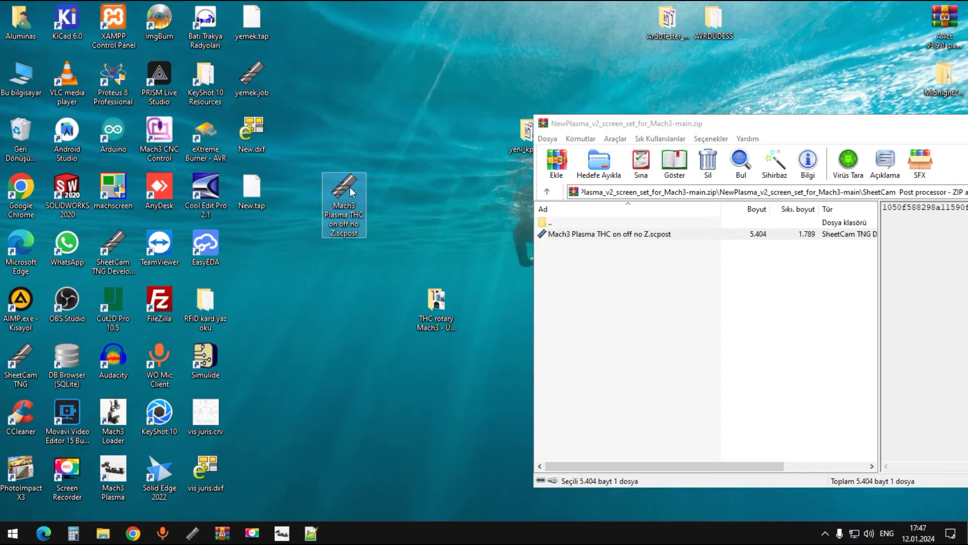
left_click(543, 123)
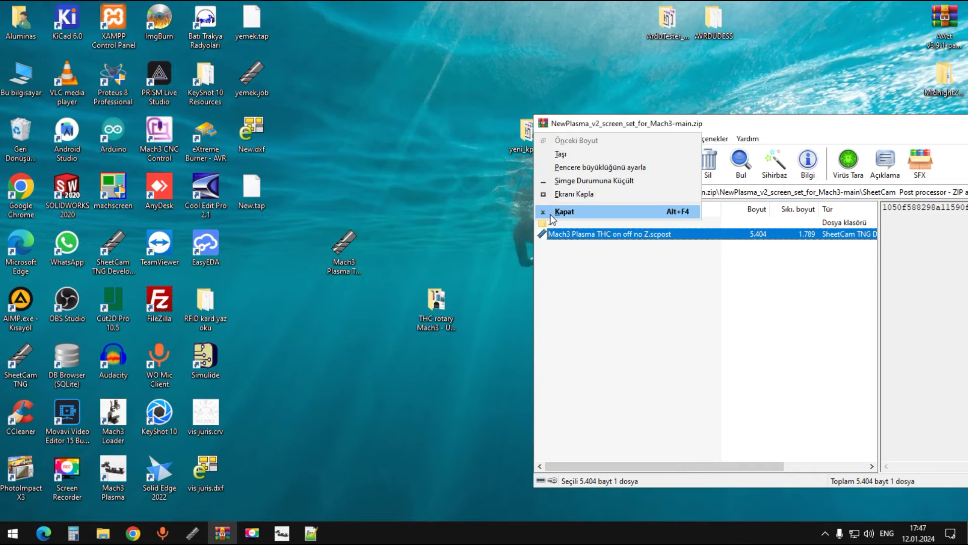
Install the extracted Mach3 Plasma THC on off no Z post through SheetCam TNG Development, then close that program
left_click(342, 250)
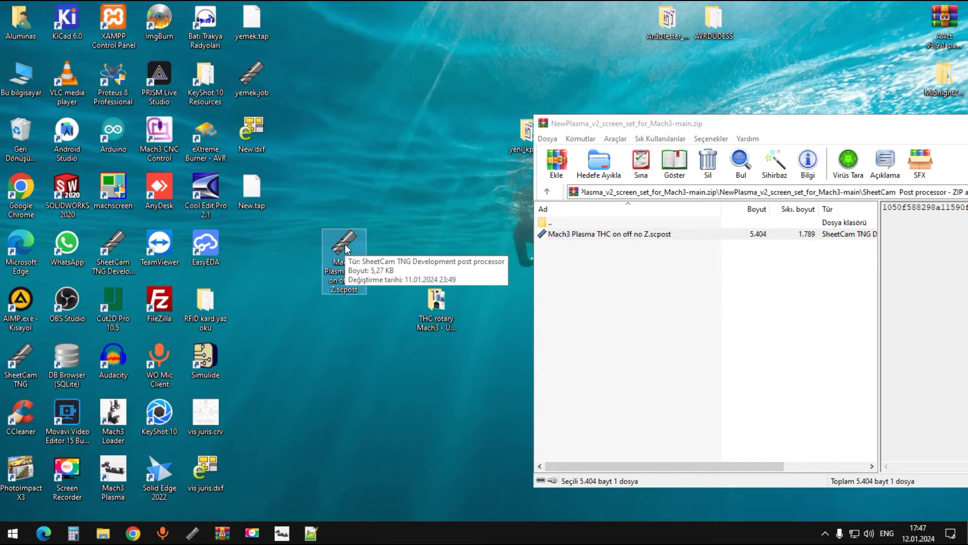
double_click(346, 248)
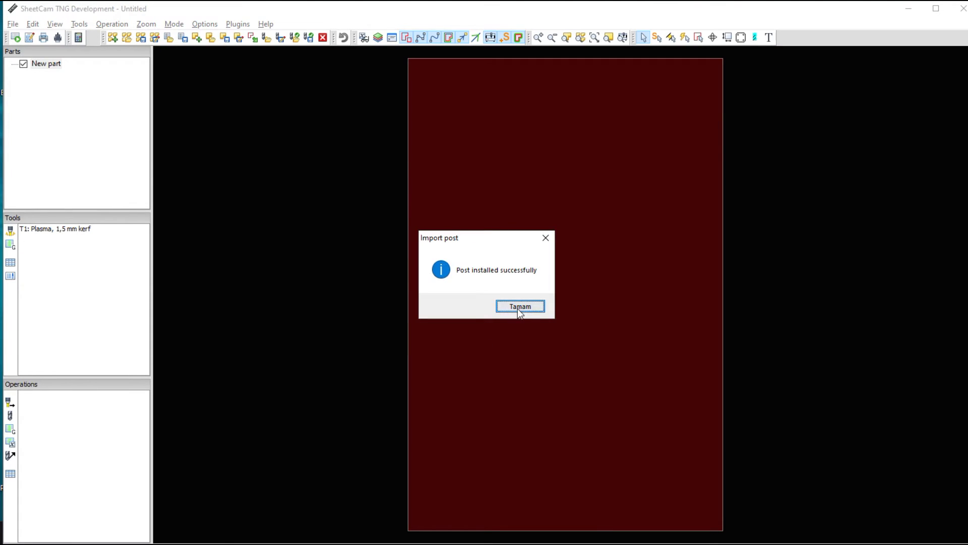
left_click(520, 308)
left_click(963, 8)
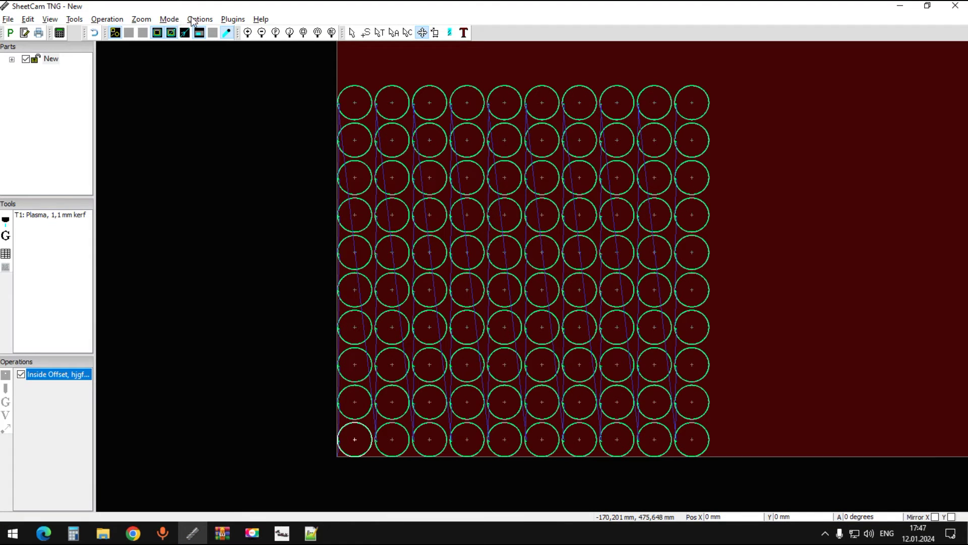
Import the Mach3 Plasma THC on off no Z.scpost file from the desktop as post processor and accept the machine options
left_click(193, 20)
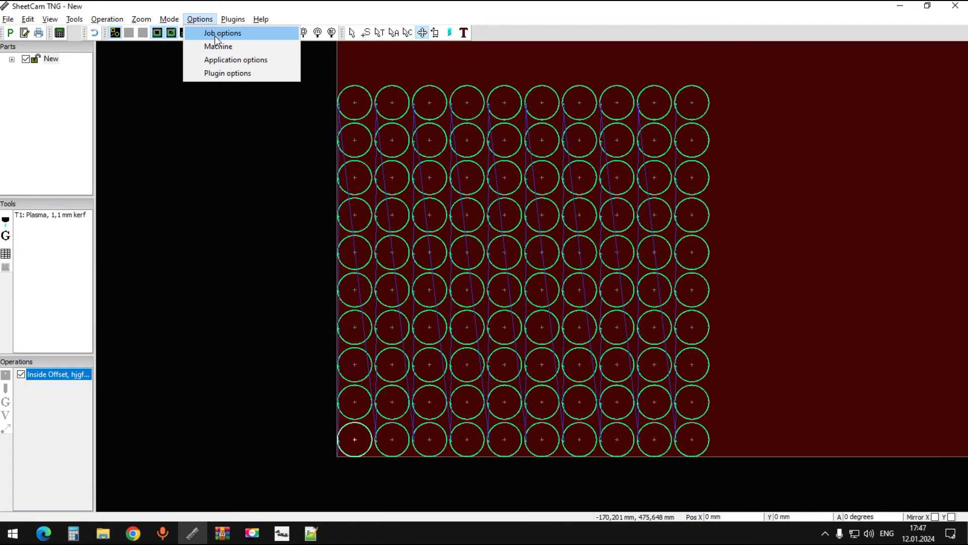
left_click(216, 45)
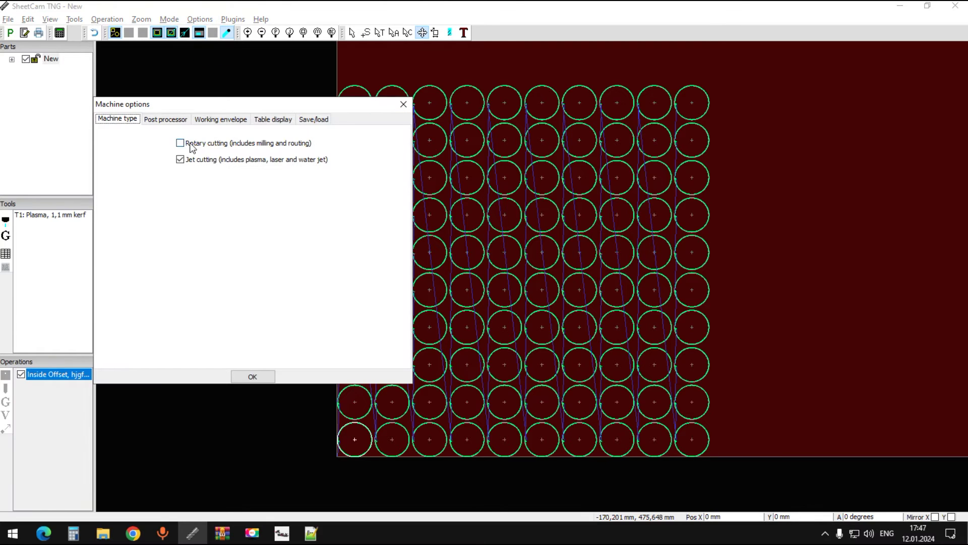
left_click(169, 118)
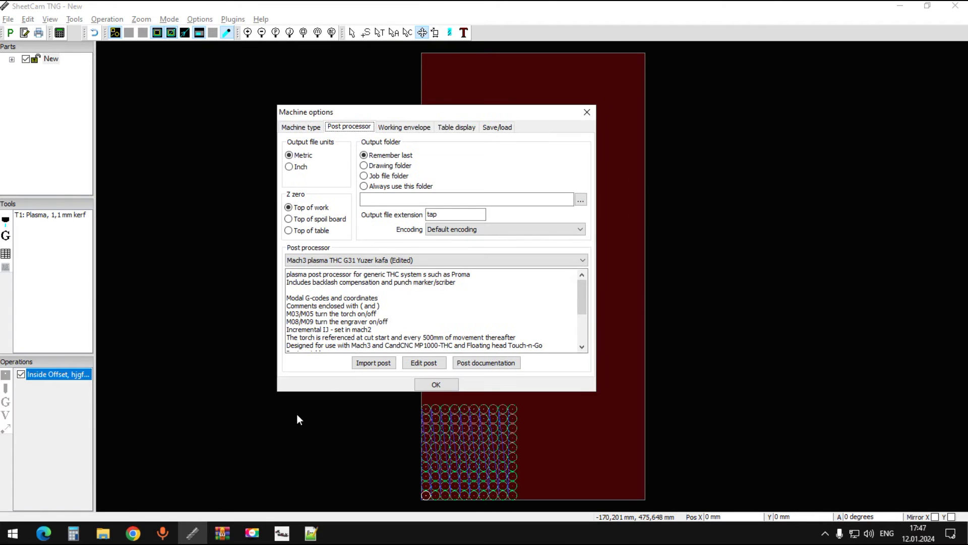
left_click(368, 366)
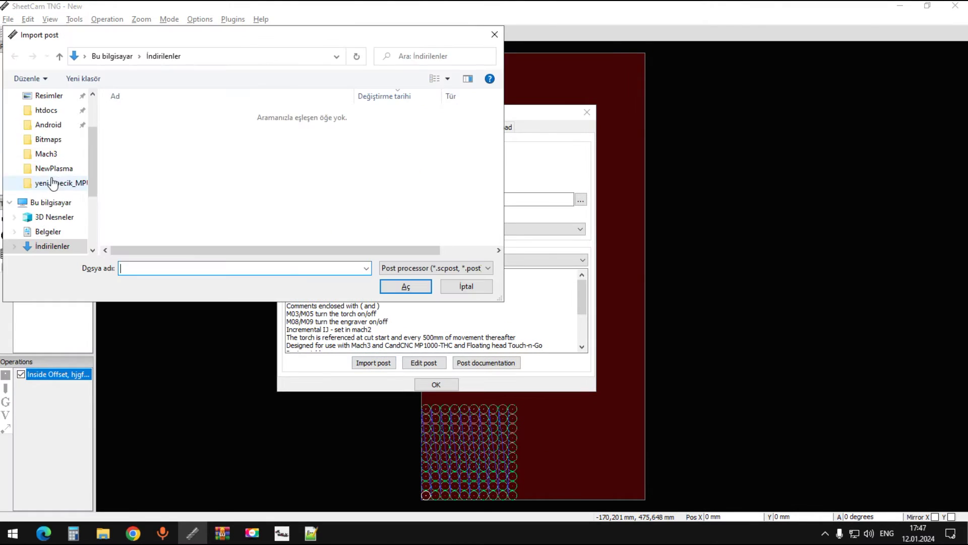
scroll(45, 211, "down", 1)
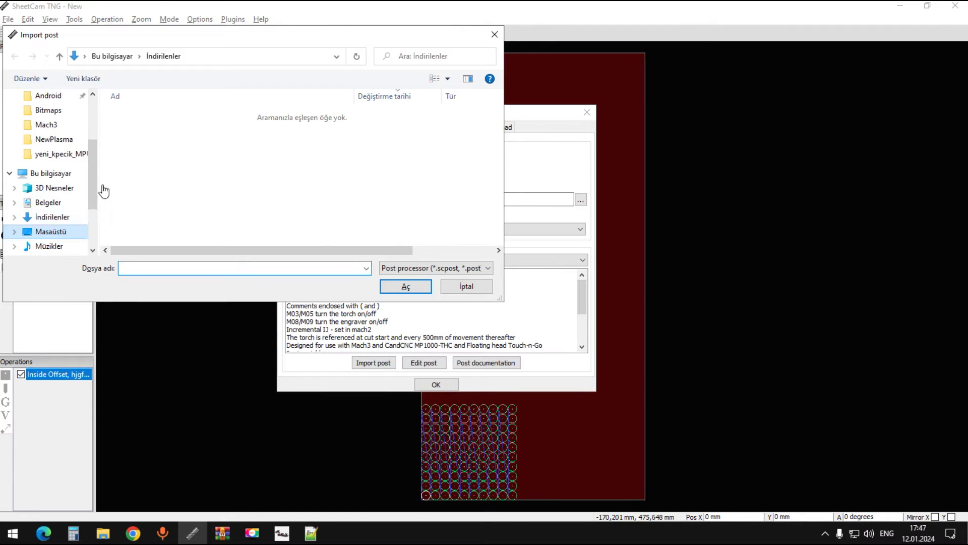
left_click(50, 231)
left_click(142, 219)
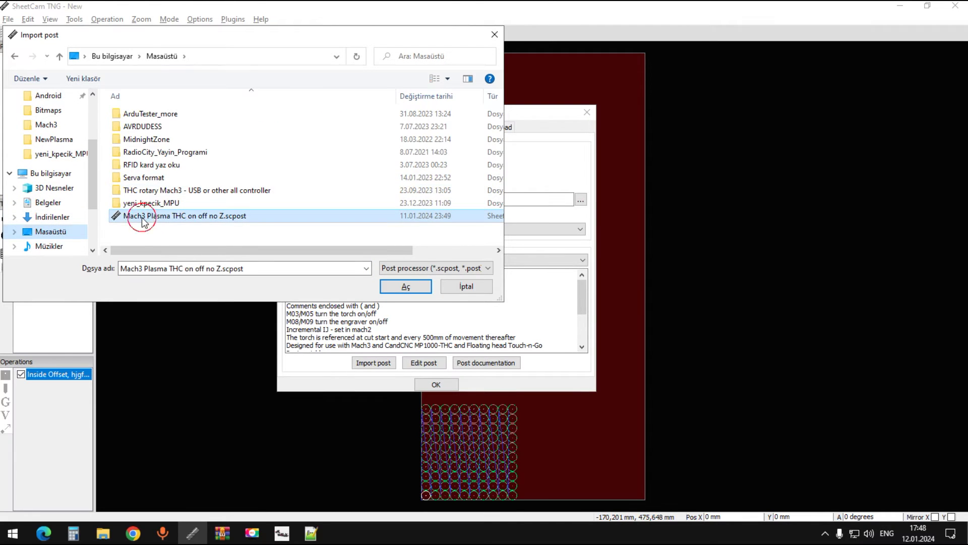
left_click(399, 287)
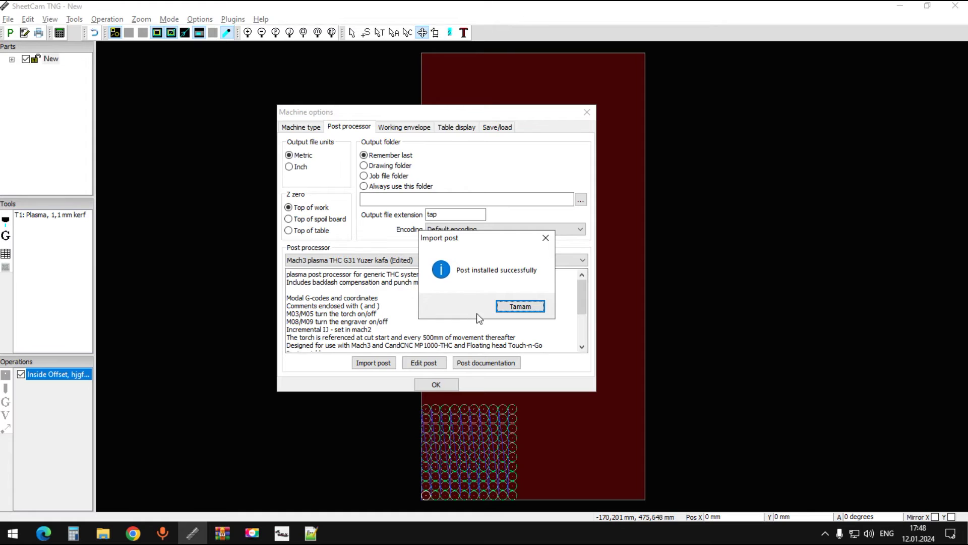
left_click(519, 306)
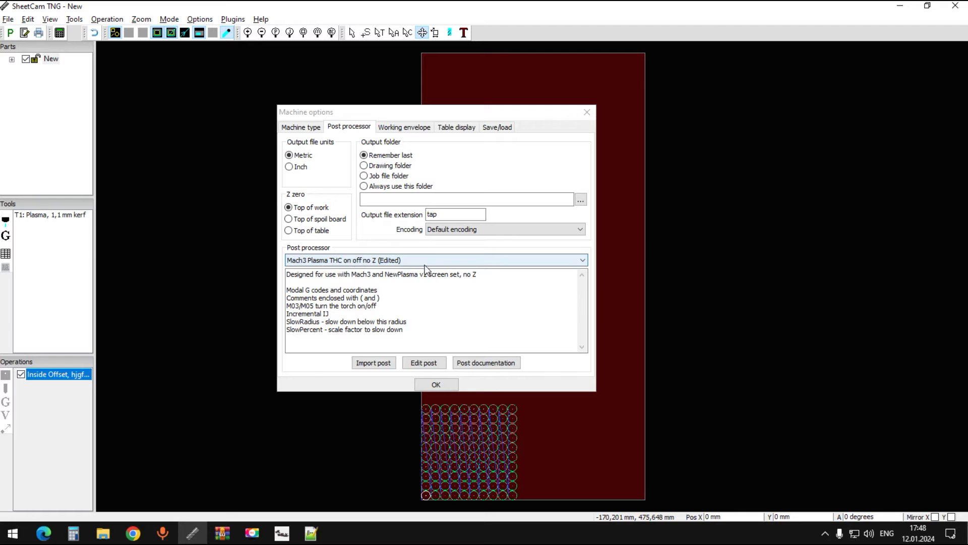
left_click(434, 386)
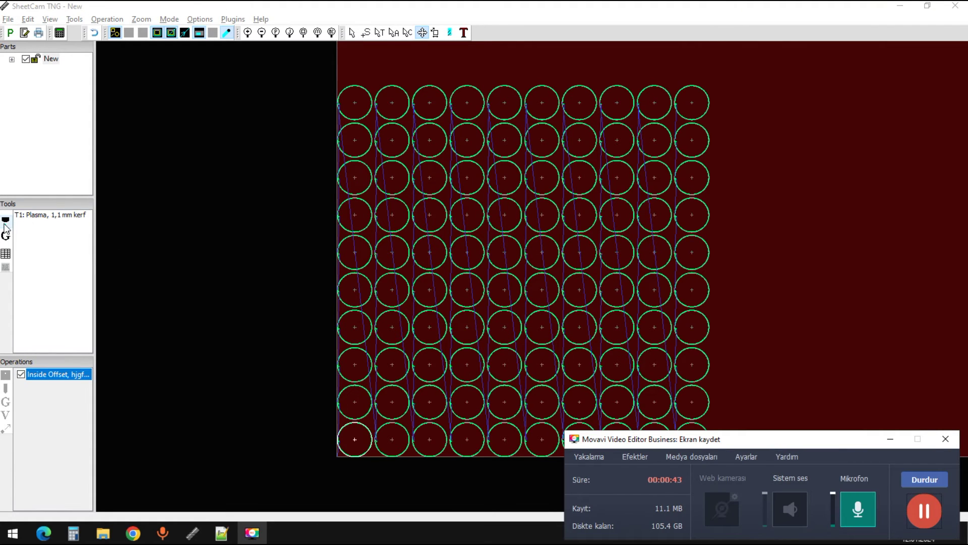
Open plasma tool T1 and go through its kerf width, feed rate, pierce delay, pierce height, plunge rate and cut height settings
double_click(34, 216)
left_click_drag(335, 160, 375, 164)
left_click(382, 236)
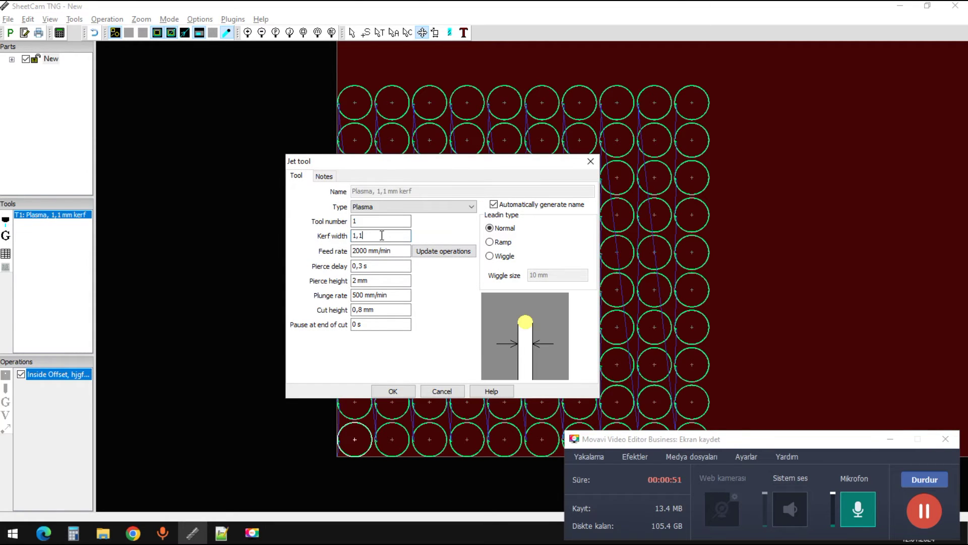
left_click(388, 251)
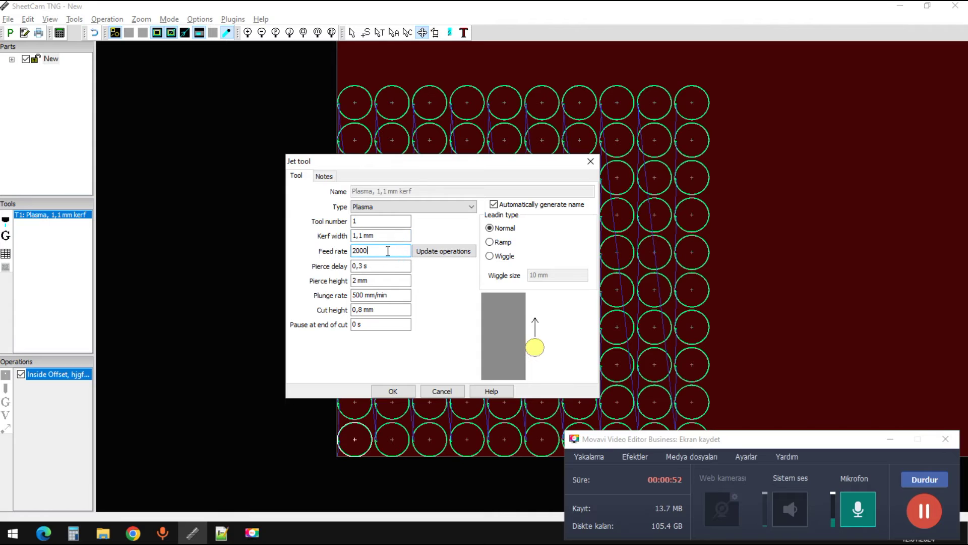
left_click(374, 266)
left_click(378, 280)
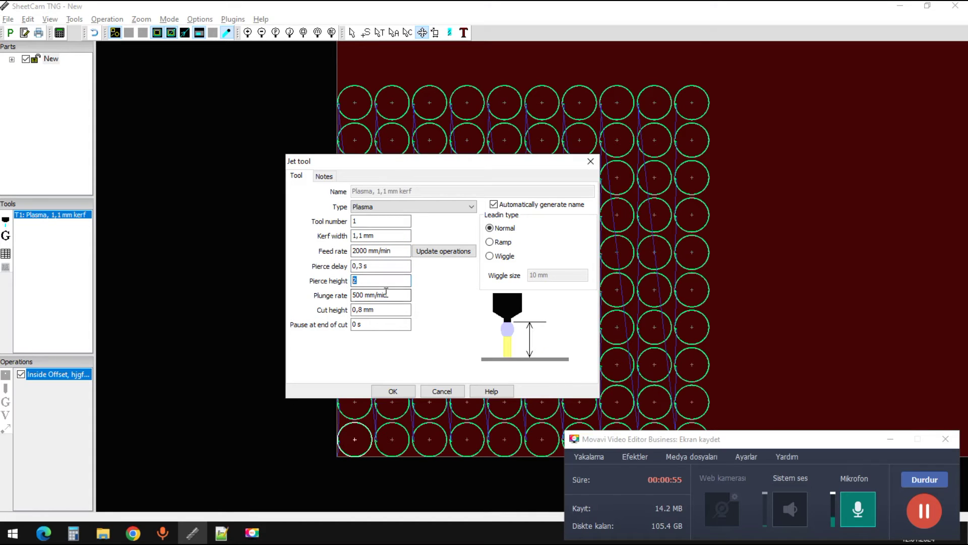
left_click(390, 294)
left_click(380, 309)
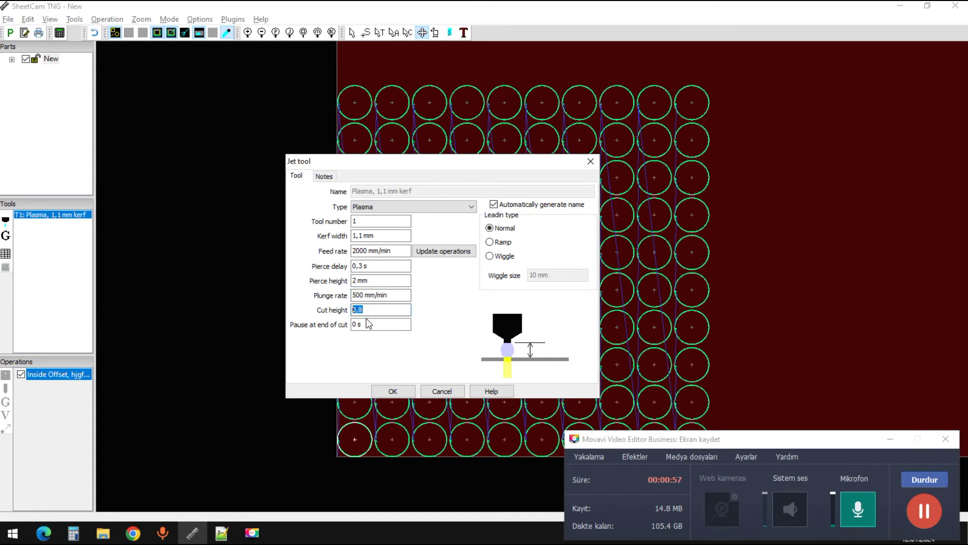
Set the pierce delay, pierce height, plunge rate, cut height and end-of-cut pause of plasma tool T1 to 0 and accept the tool
left_click(376, 266)
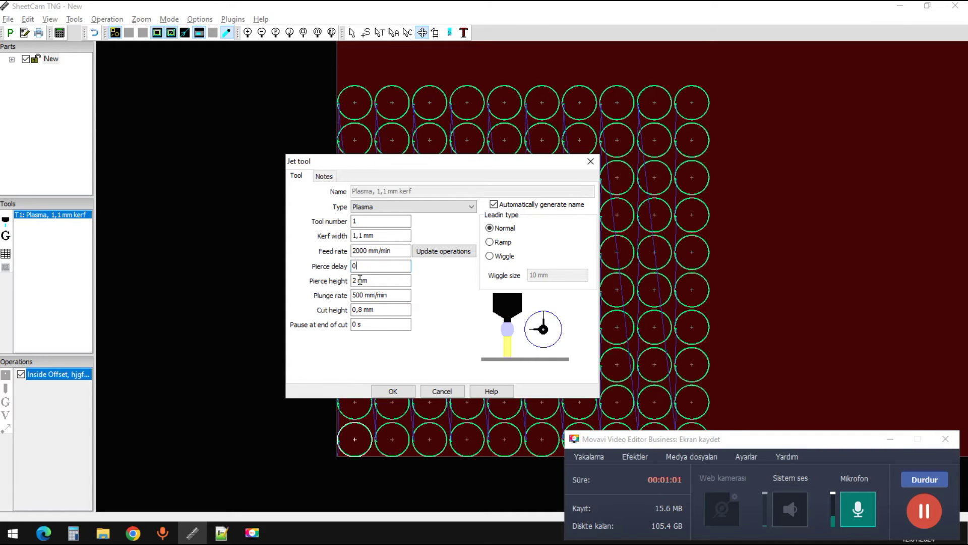
left_click(371, 280)
type("0")
left_click(389, 296)
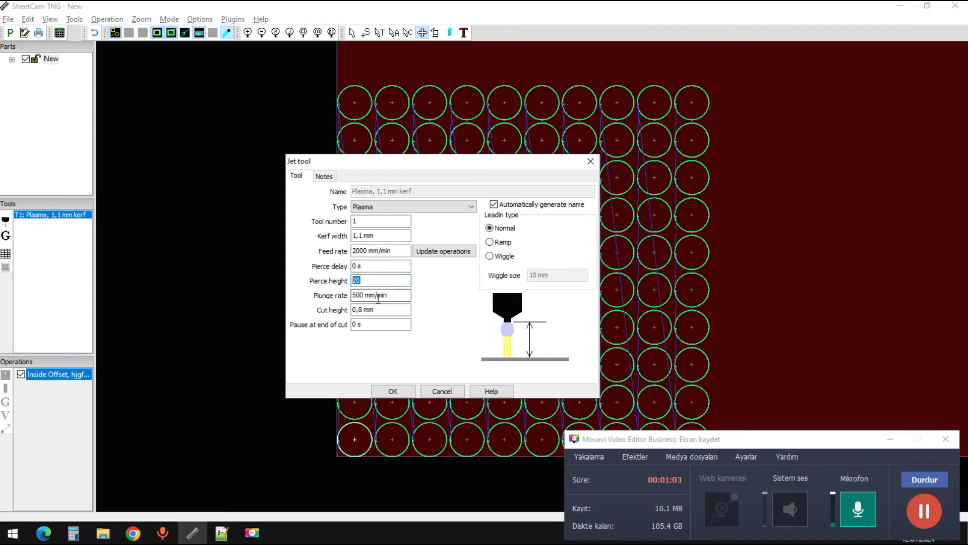
key("BackSpace")
key("BackSpace")
key("BackSpace")
type("0")
key("Tab")
type("0")
key("Tab")
type("0")
left_click(383, 280)
type("0")
left_click(393, 391)
Run the post processor and save the G-code as New.tap on the desktop
left_click(11, 32)
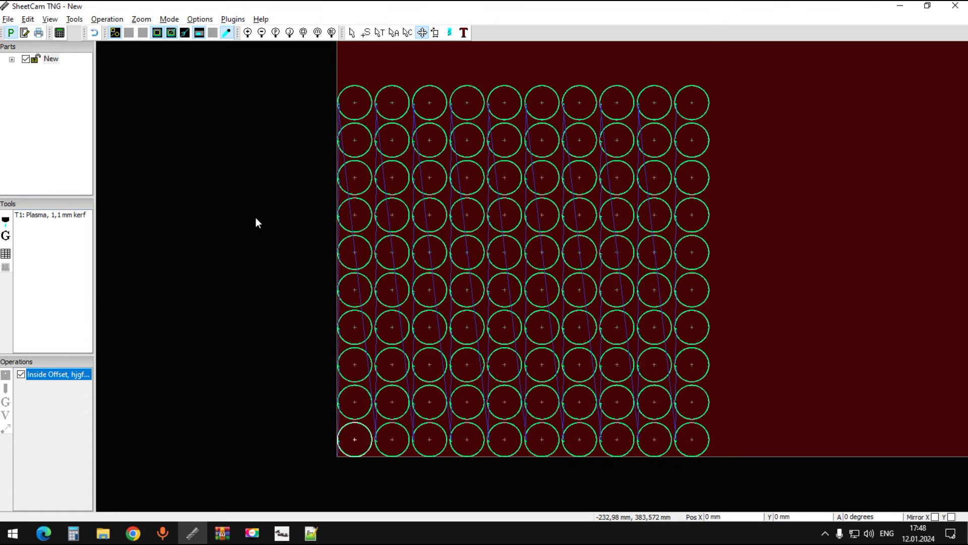
left_click(397, 286)
left_click(520, 270)
left_click(491, 317)
Switch to Mach3 and load New.tap from the desktop
left_click(282, 533)
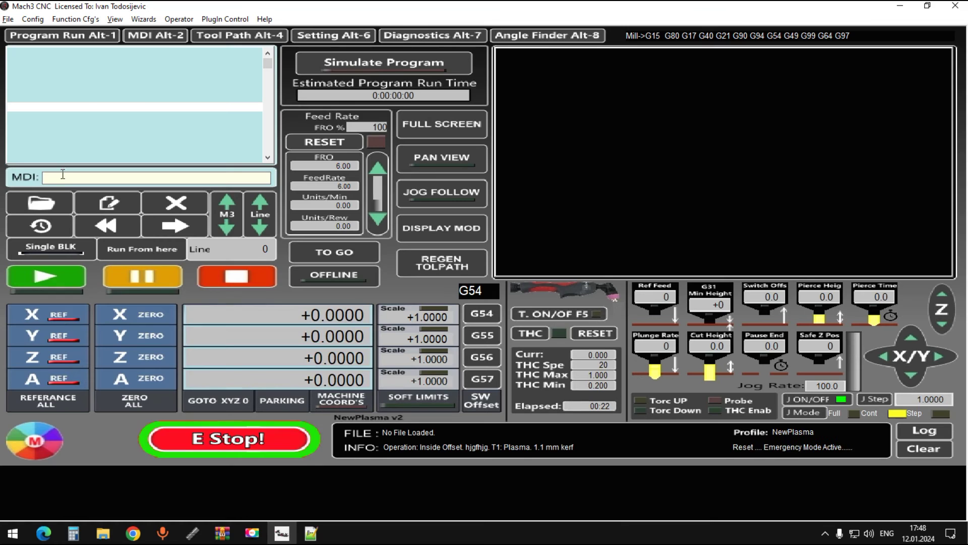
key("alt+o")
scroll(504, 260, "down", 5)
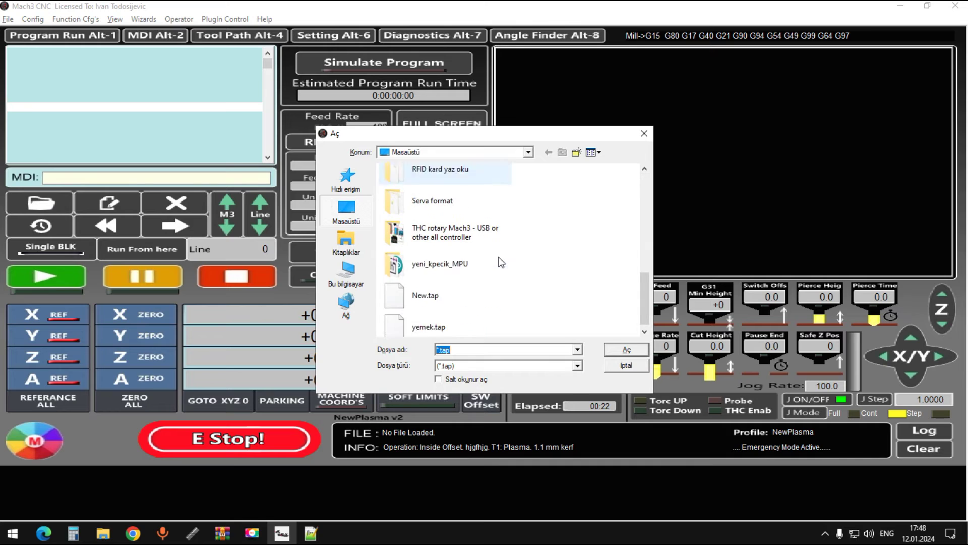
left_click(431, 294)
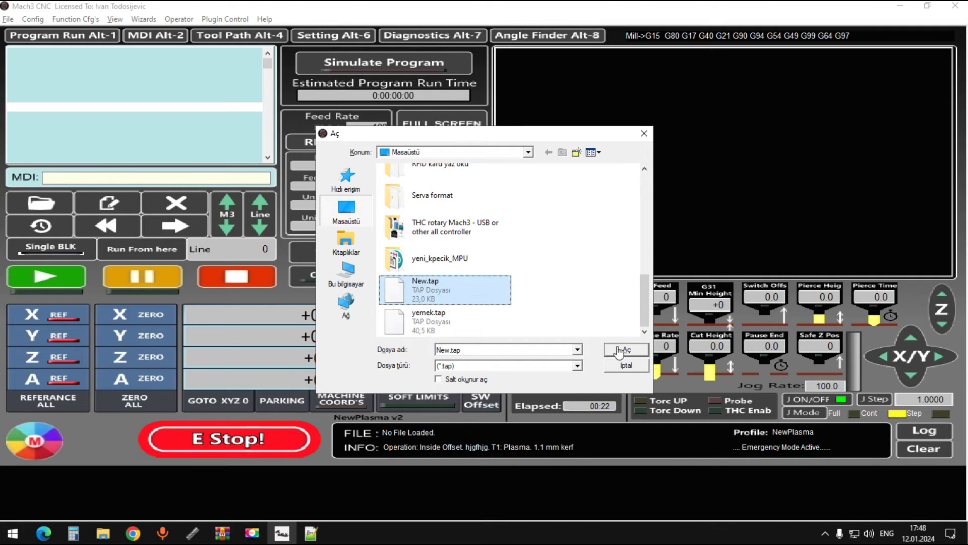
left_click(624, 349)
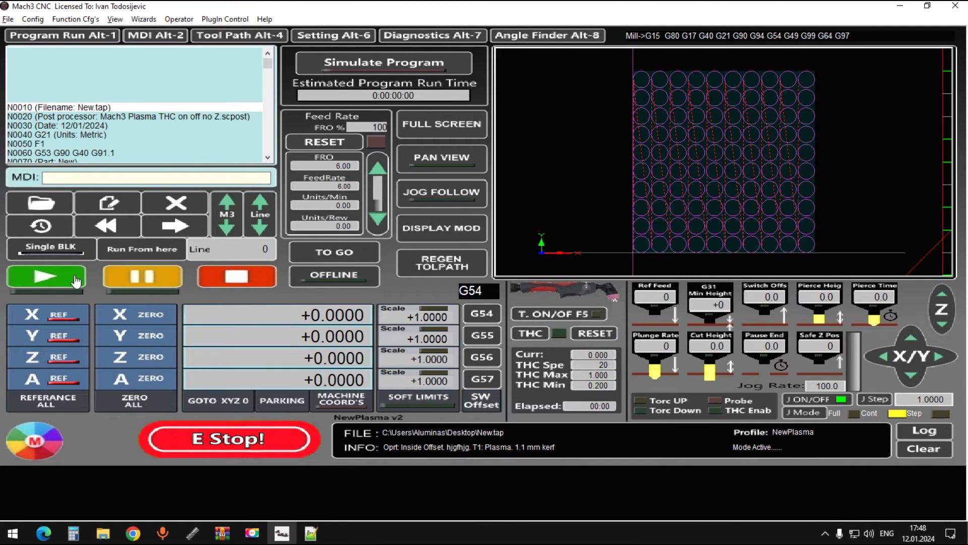
Close the loaded G-code in Mach3 and load New.tap again
left_click(177, 204)
left_click(41, 203)
scroll(480, 312, "down", 5)
double_click(418, 342)
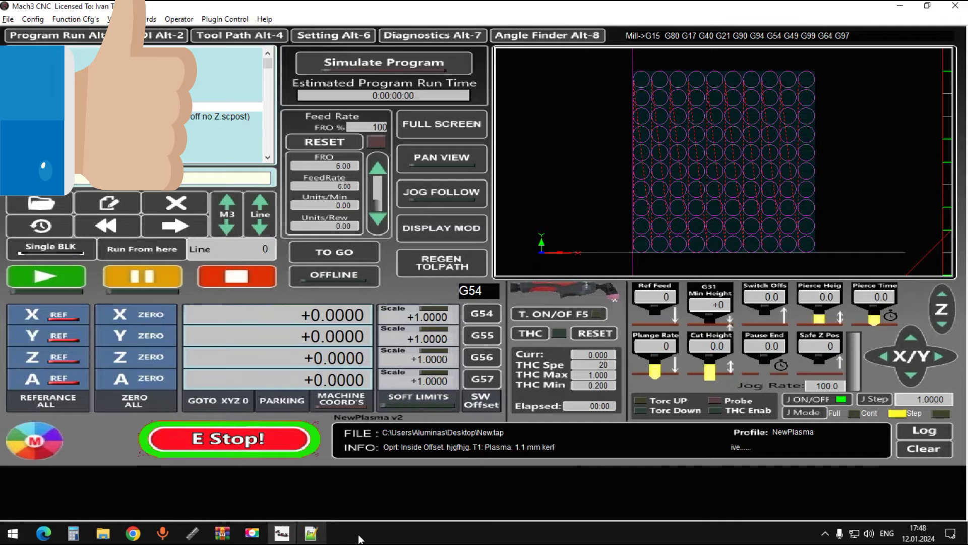
Show the Windows desktop and open New.tap in Notepad++
right_click(346, 537)
left_click(378, 471)
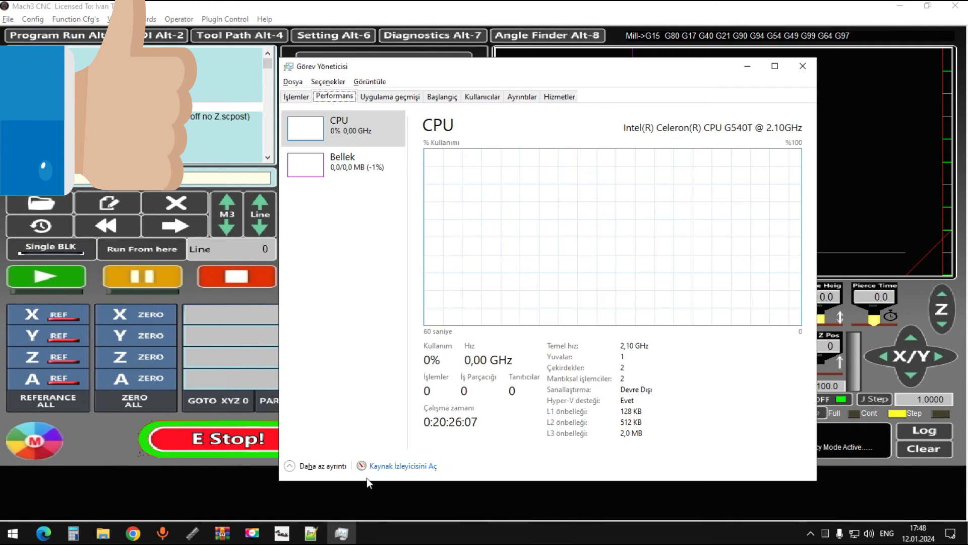
right_click(411, 534)
left_click(444, 450)
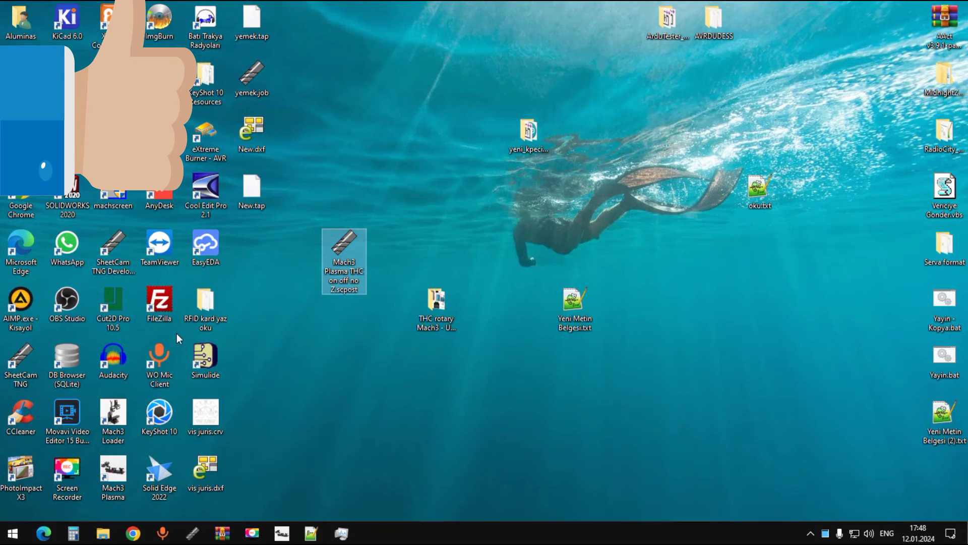
right_click(255, 189)
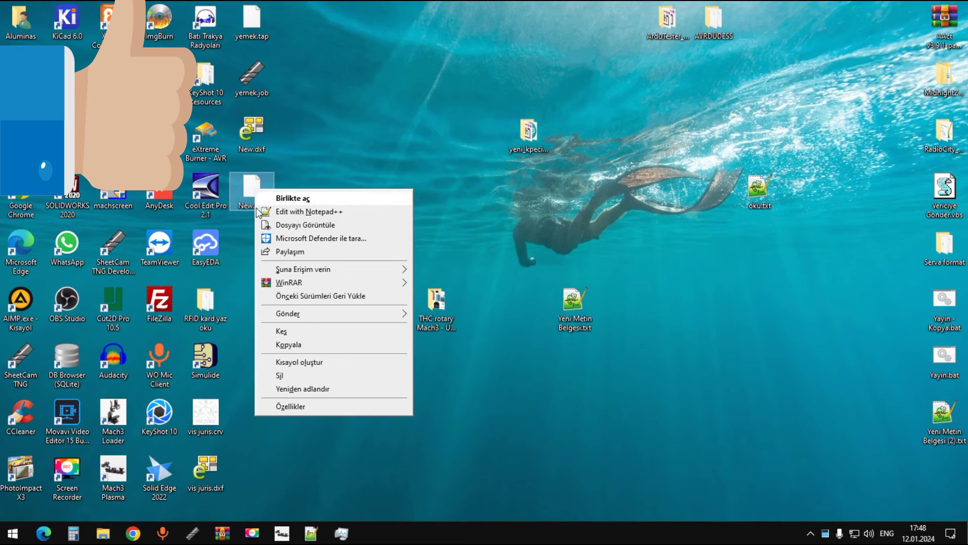
left_click(290, 214)
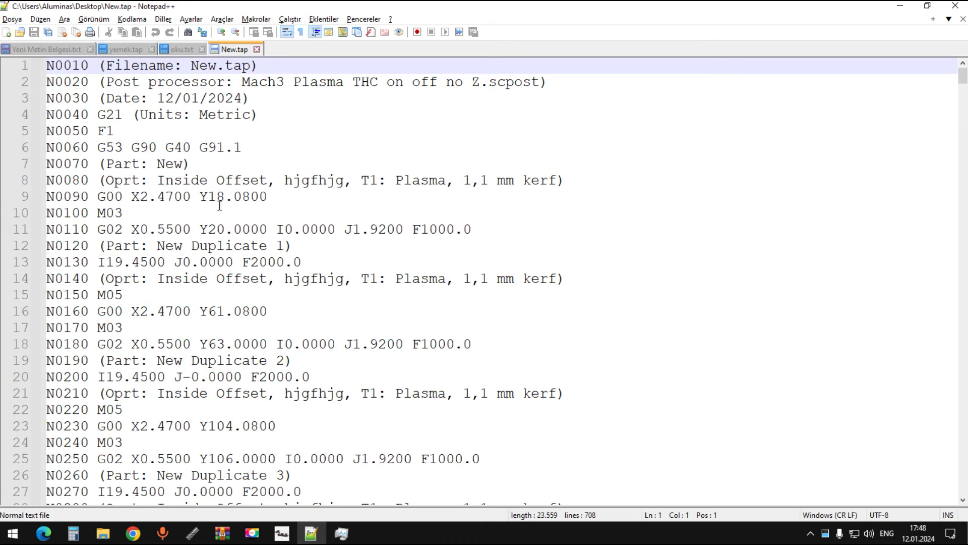
Examine the M03 torch-on and M05 torch-off commands throughout the New.tap code
scroll(169, 190, "down", 1)
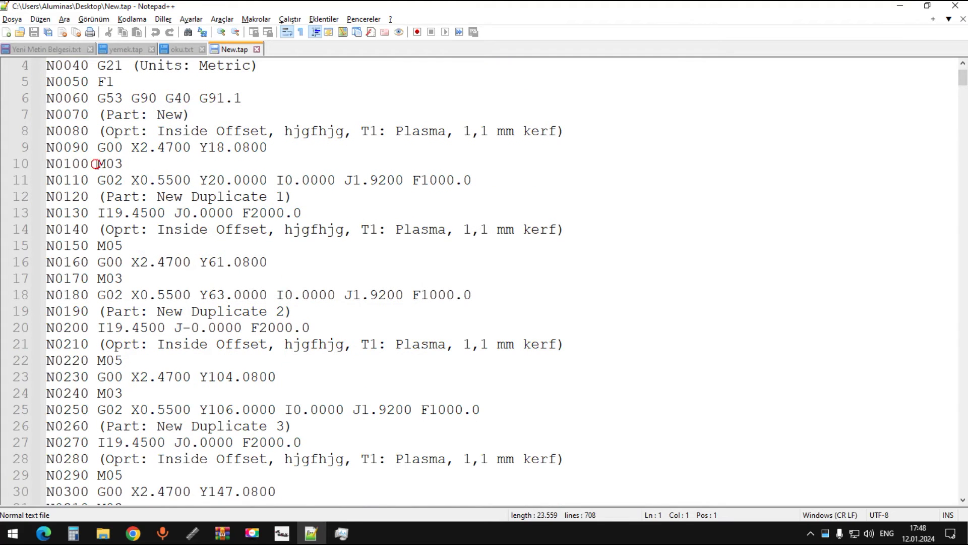
left_click_drag(96, 164, 129, 164)
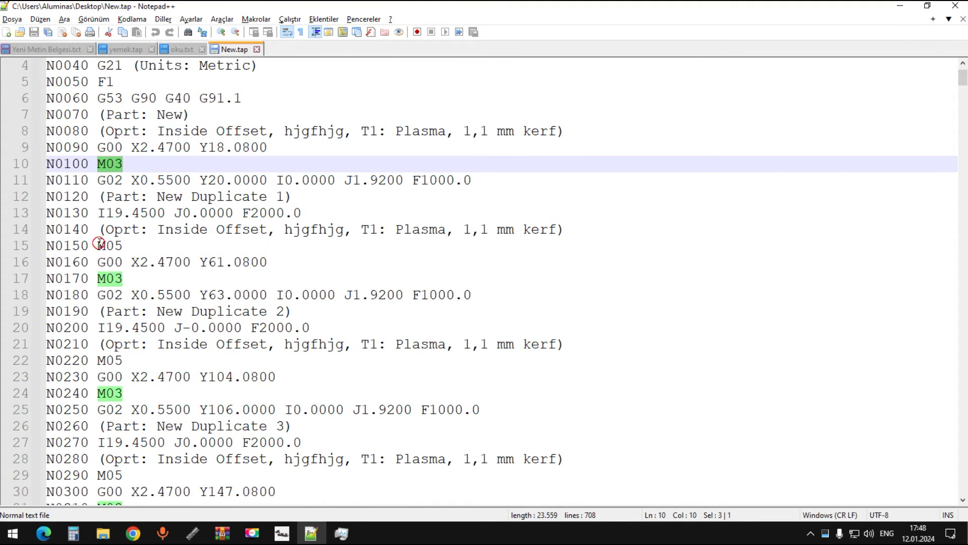
left_click_drag(98, 244, 115, 246)
scroll(120, 245, "down", 7)
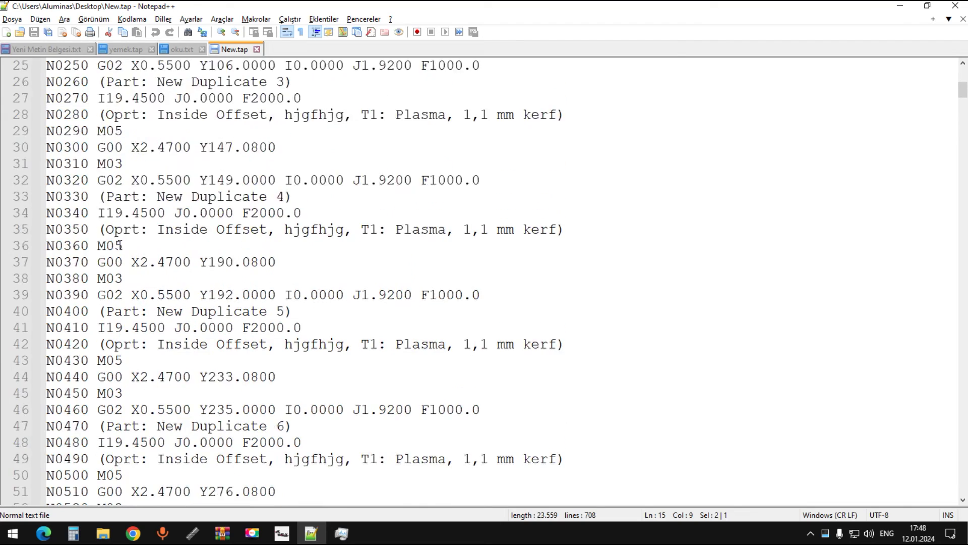
scroll(120, 246, "down", 3)
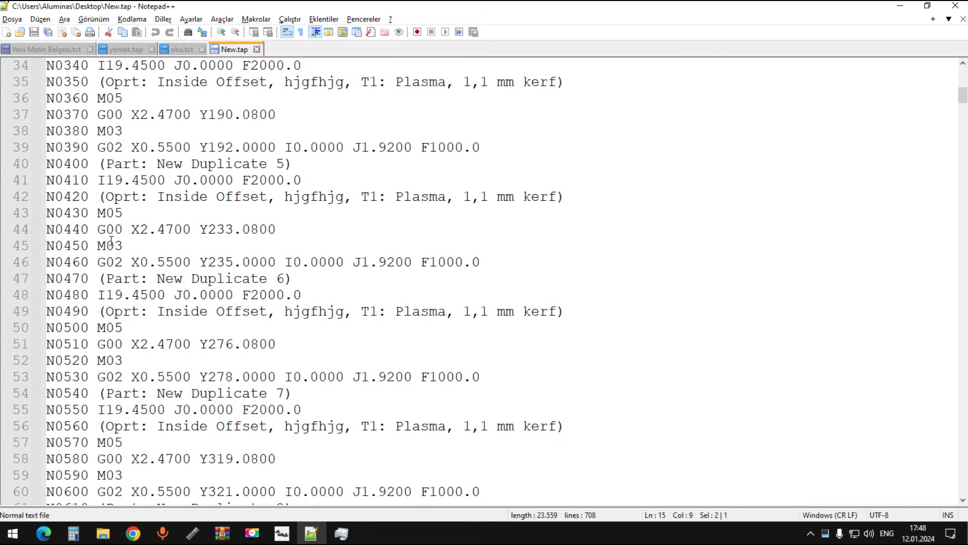
scroll(112, 243, "up", 11)
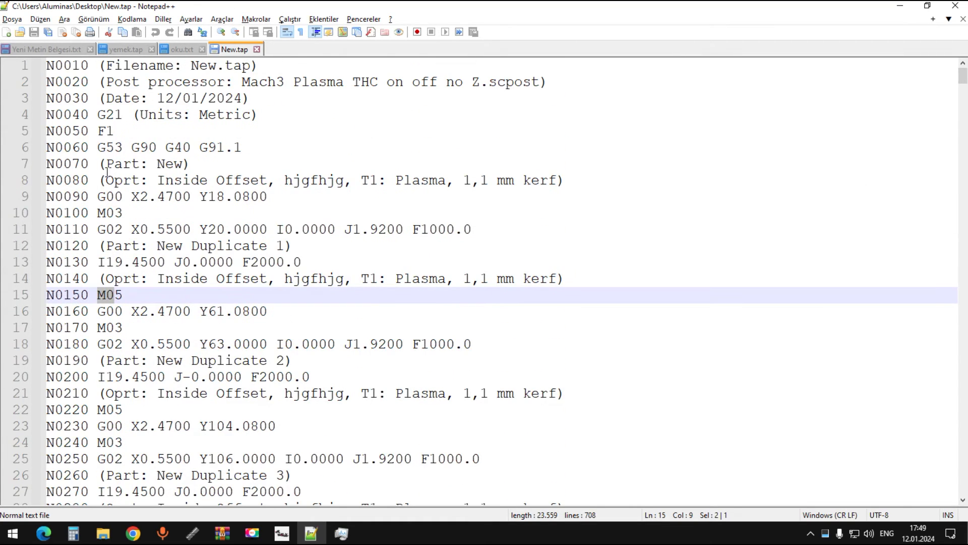
left_click_drag(123, 295, 101, 293)
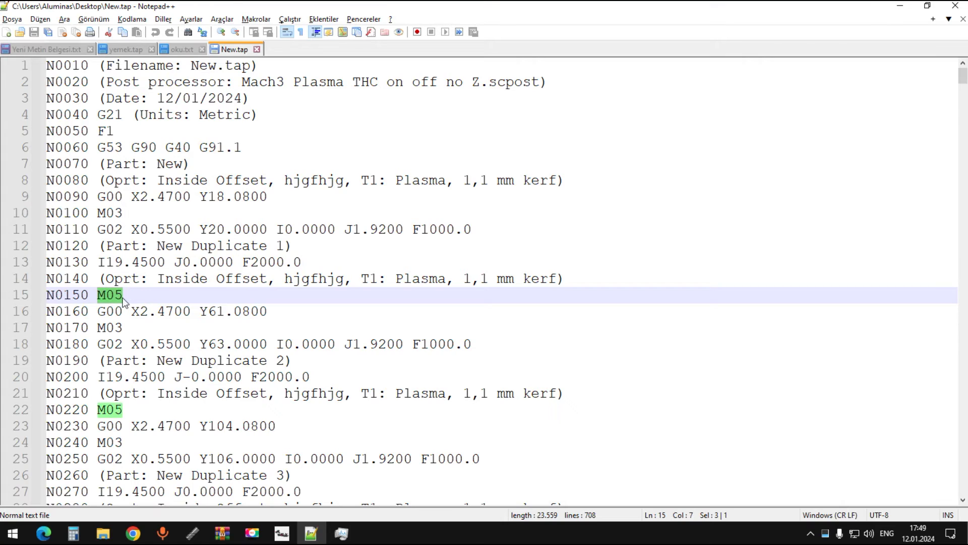
left_click_drag(127, 410, 99, 414)
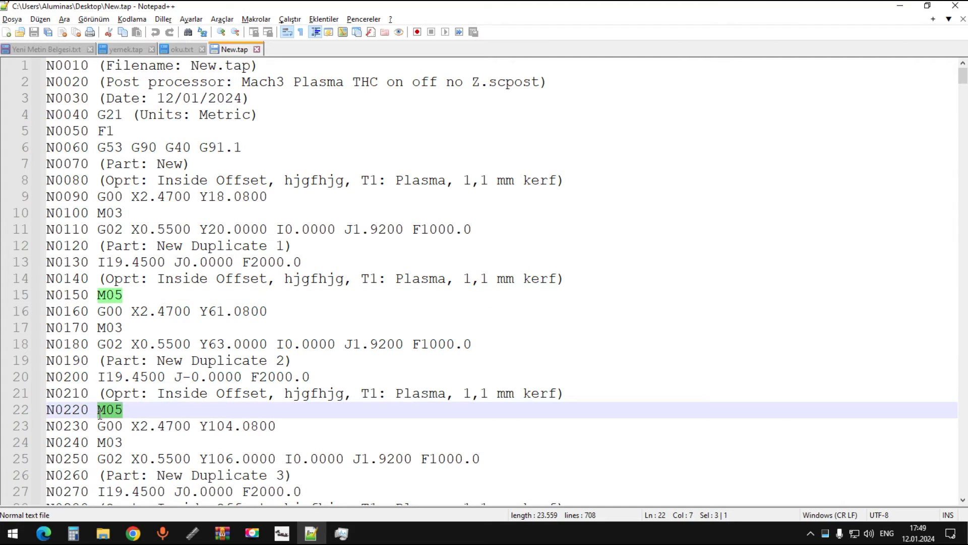
Switch to Mach3 and advance the loaded program to the first M03 line
left_click(281, 534)
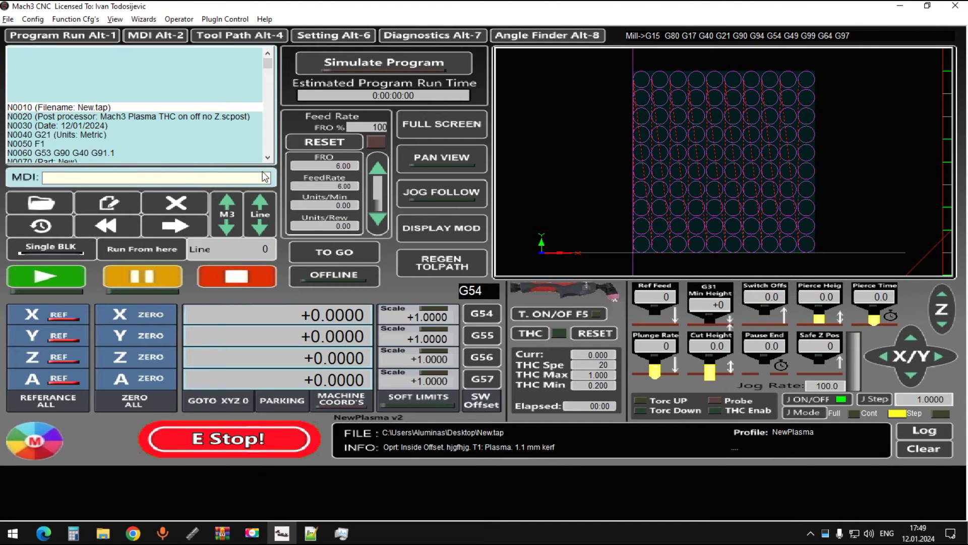
left_click(225, 229)
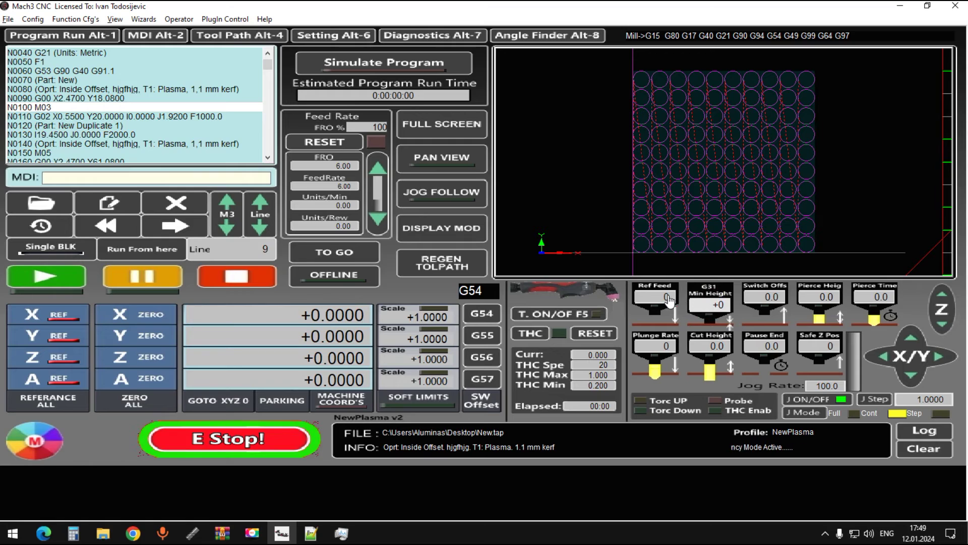
Set the Ref Feed to 800 and the G31 Min Height to -100 in the torch settings
left_click(666, 297)
type("000")
key("Return")
type("100")
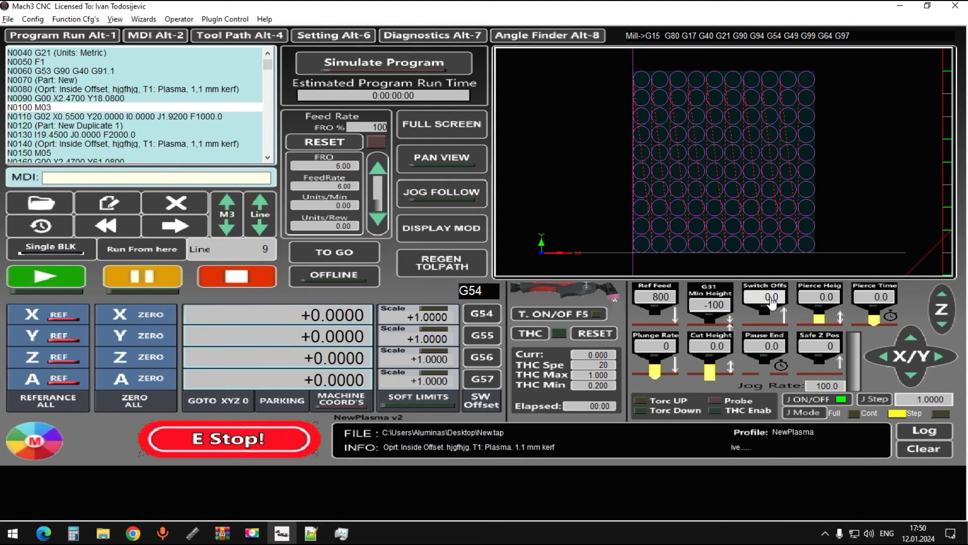
Set the torch's Switch Offset to 3.2, Pierce Height to 2 and Pierce Time to 0.5
left_click(772, 297)
type("3.2")
key("Return")
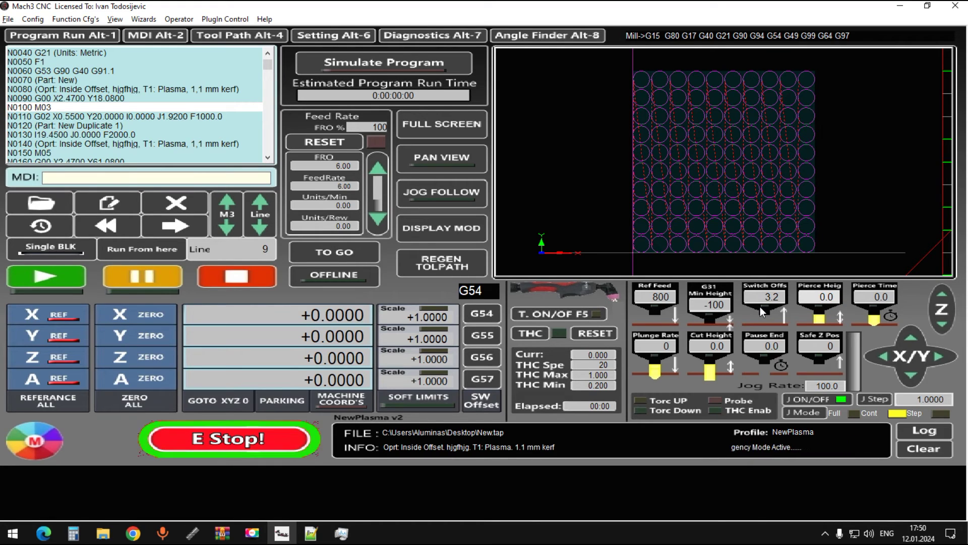
type("2")
key("Return")
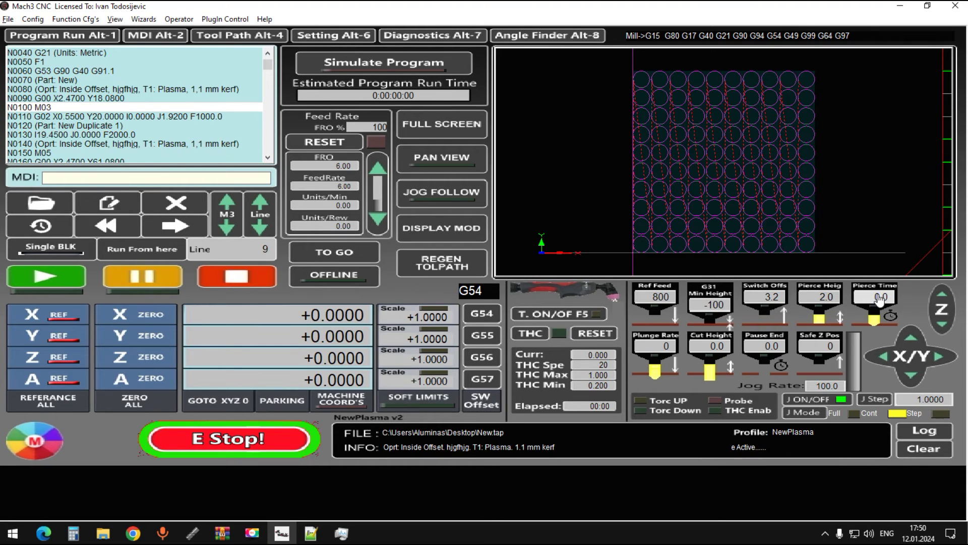
key("BackSpace")
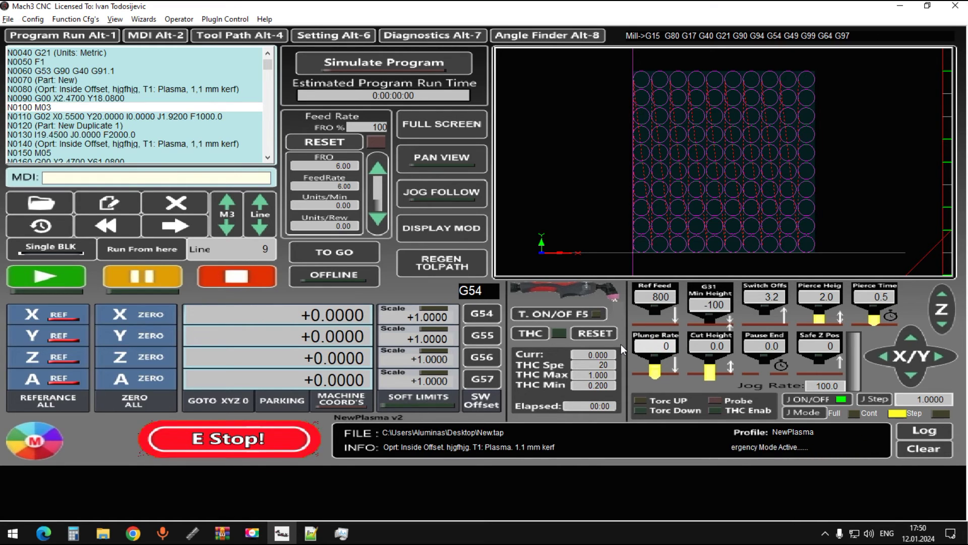
Set the torch's Plunge Rate to 800 and Cut Height to 1
left_click(664, 347)
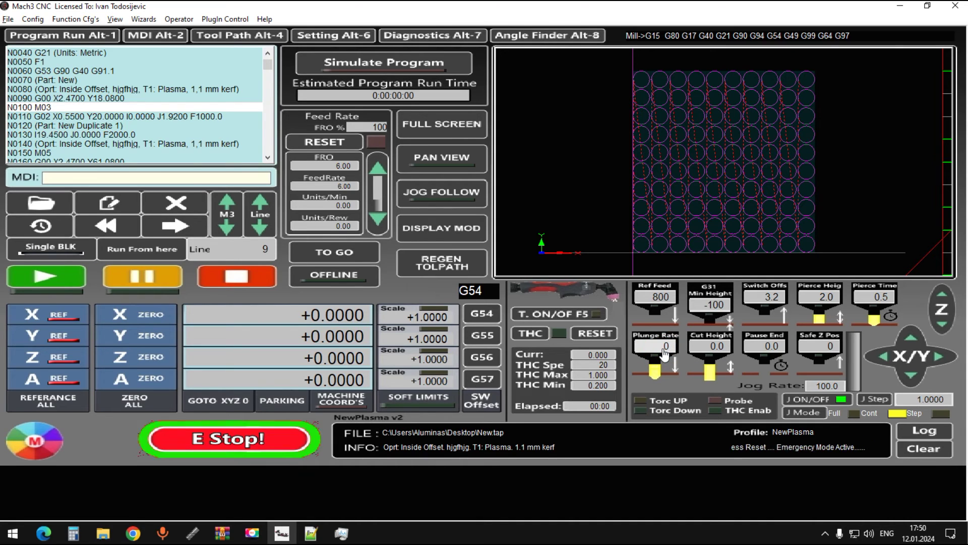
type("00")
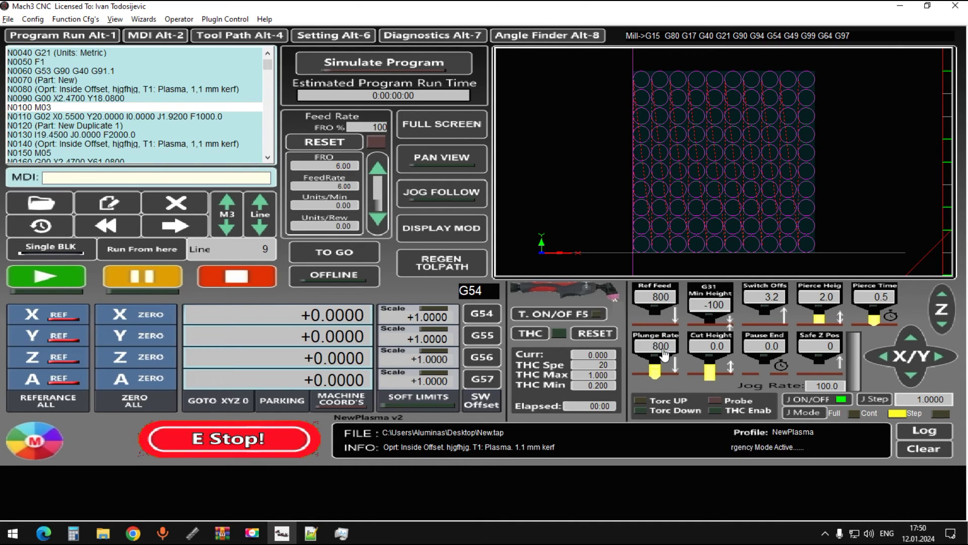
left_click(713, 348)
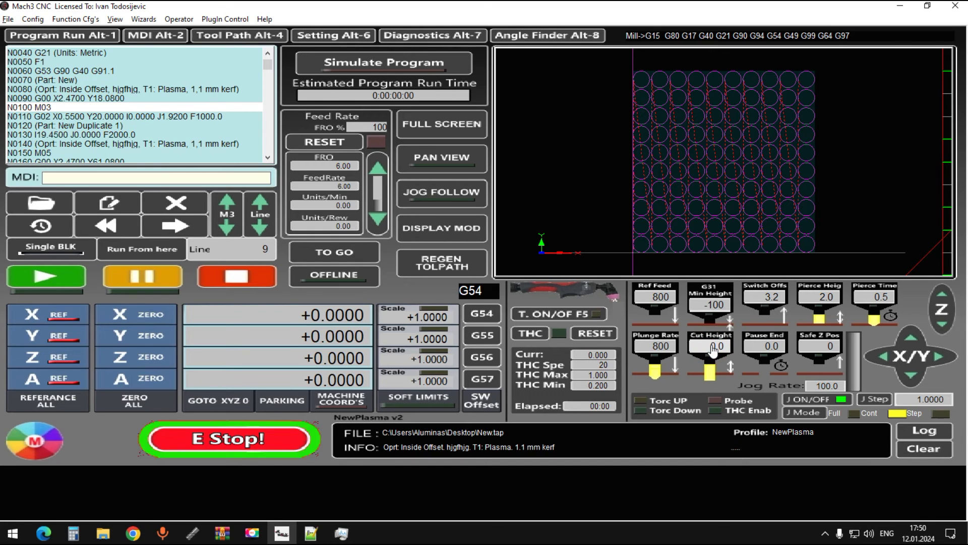
type("1")
key("Return")
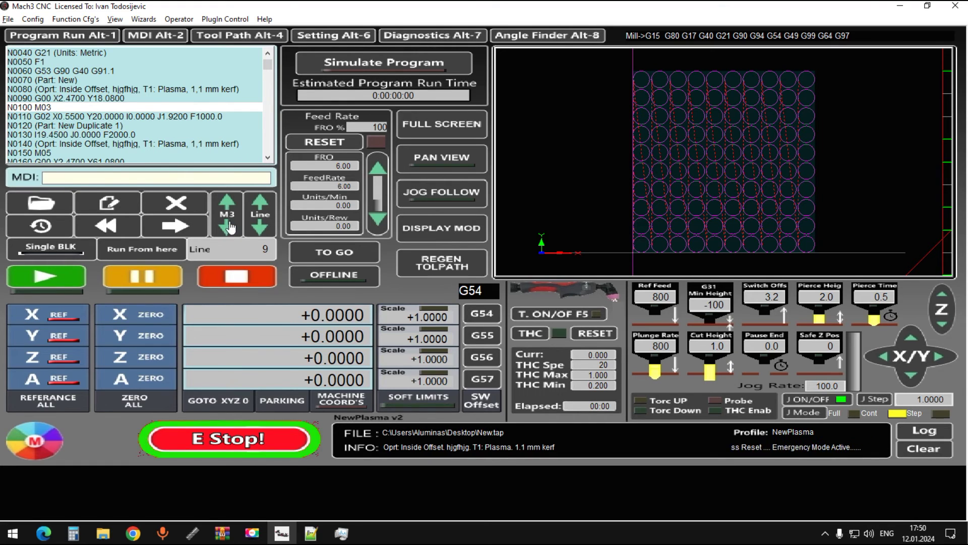
Step the loaded program forward line by line to the M05 command at N0150
left_click(261, 227)
left_click(261, 228)
left_click(261, 228)
left_click(260, 228)
left_click(259, 229)
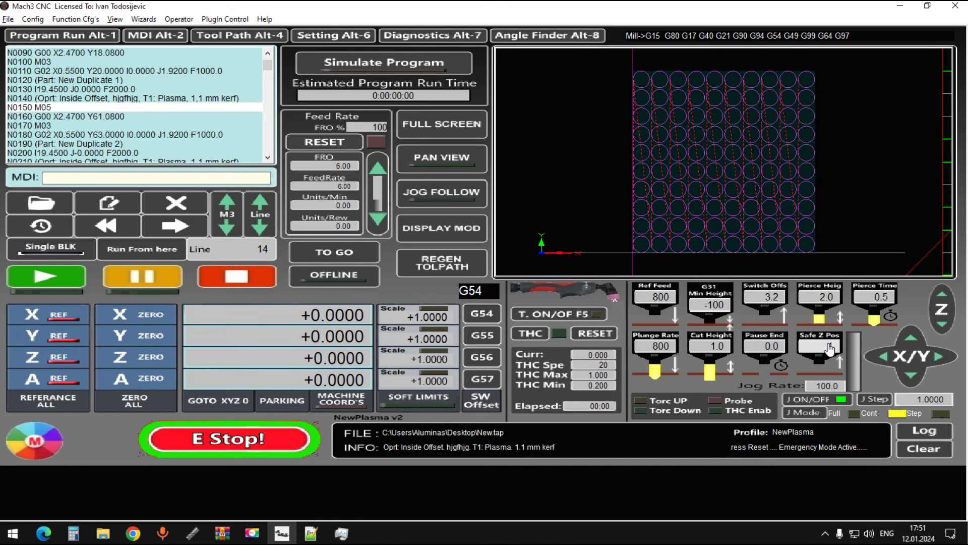
Set the Safe Z position to 10 and return the loaded program to its first line
type("10")
key("Return")
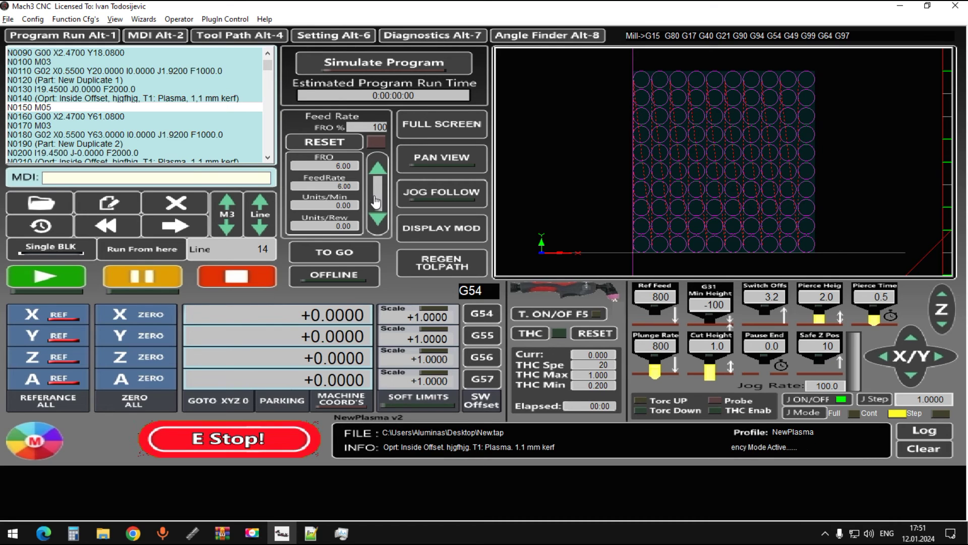
scroll(268, 69, "up", 1)
left_click_drag(268, 67, 265, 58)
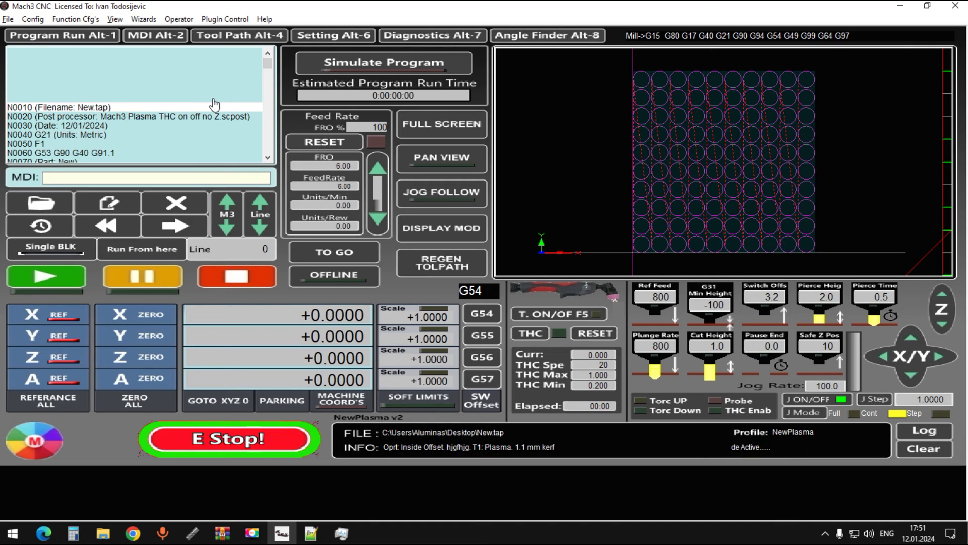
Set the G31 Min Height to 0 and start running the New.tap program
left_click(712, 306)
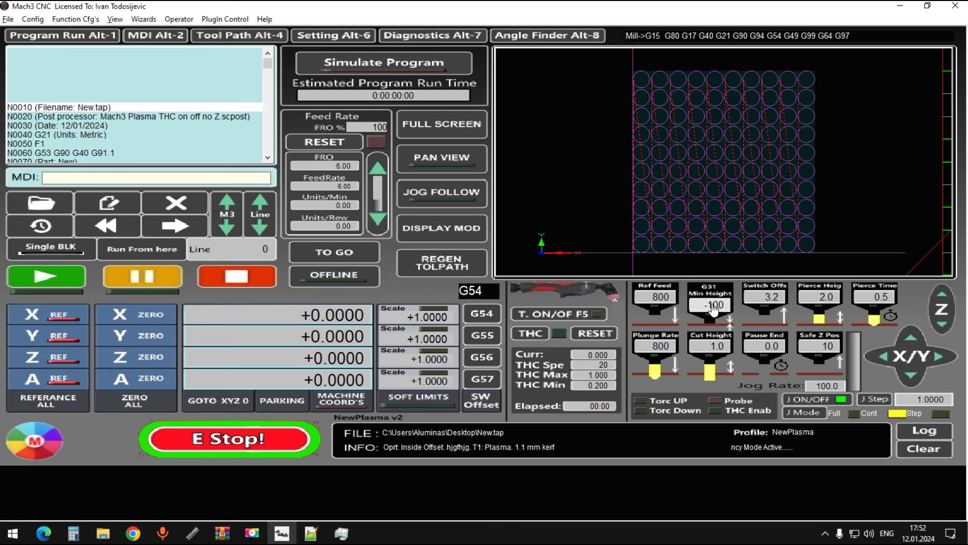
type("0")
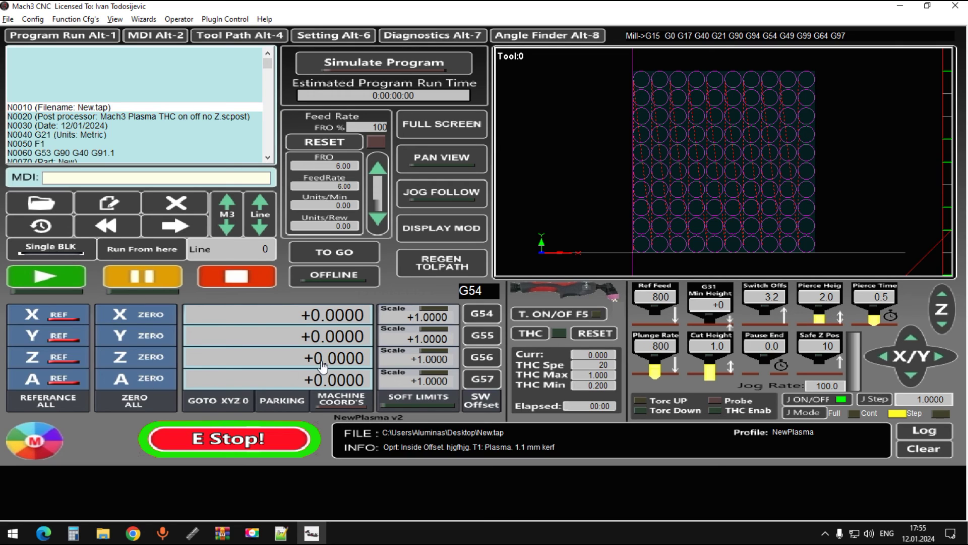
left_click(54, 279)
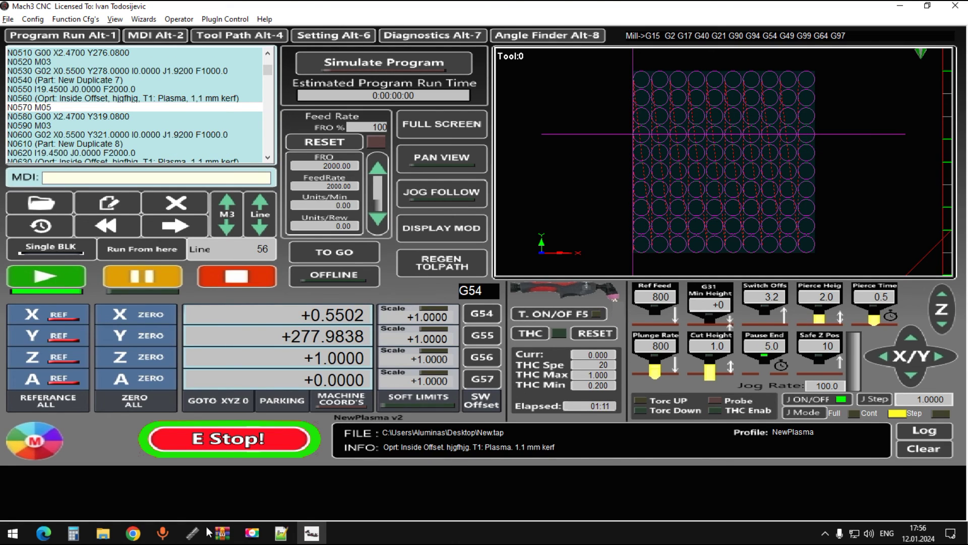
View the circle layout in SheetCam and return to the running program in Mach3
left_click(192, 533)
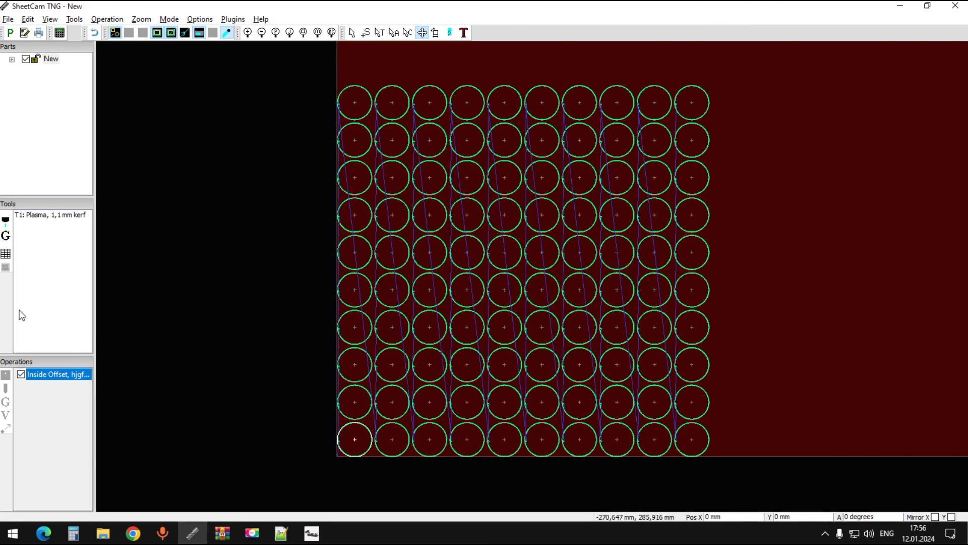
left_click(192, 533)
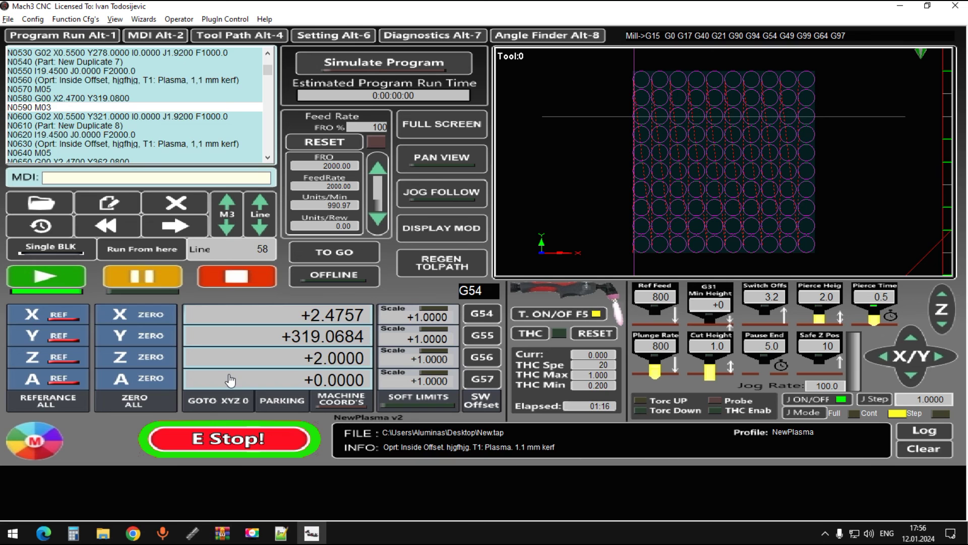